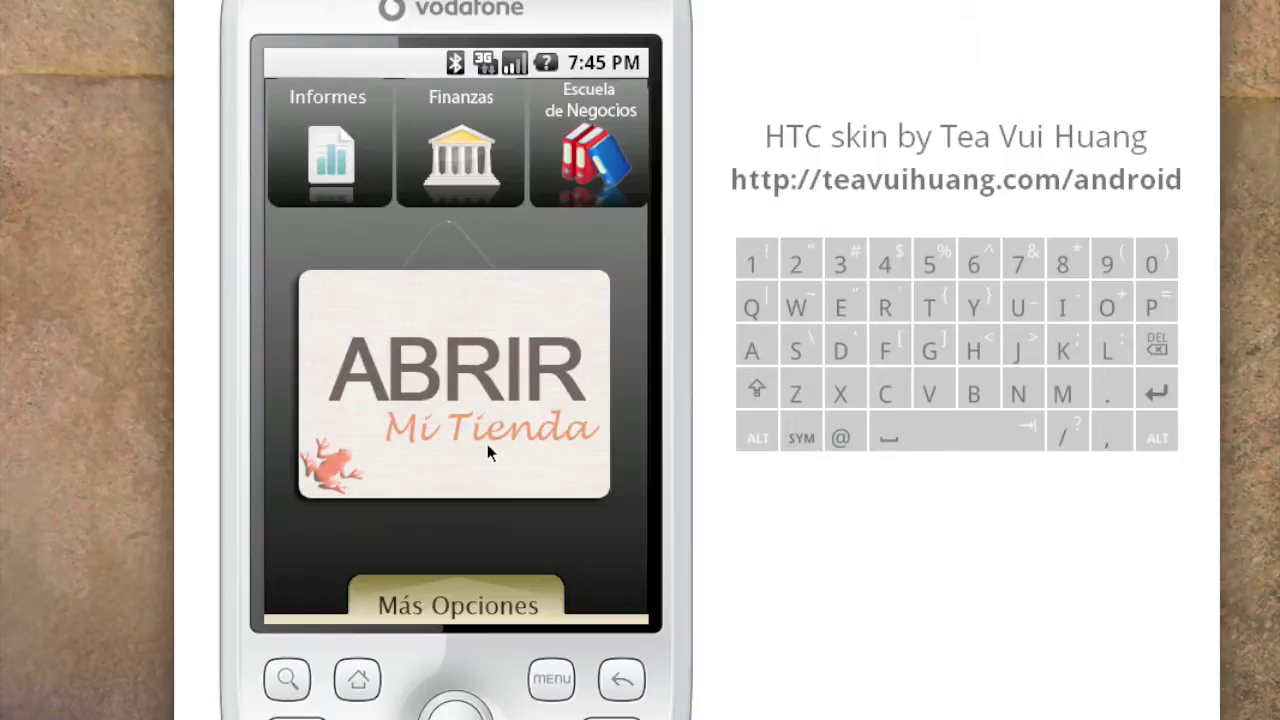
# Tap the ABRIR Mi Tienda card to reach the Base Inicial cash entry screen.
pyautogui.click(496, 385)
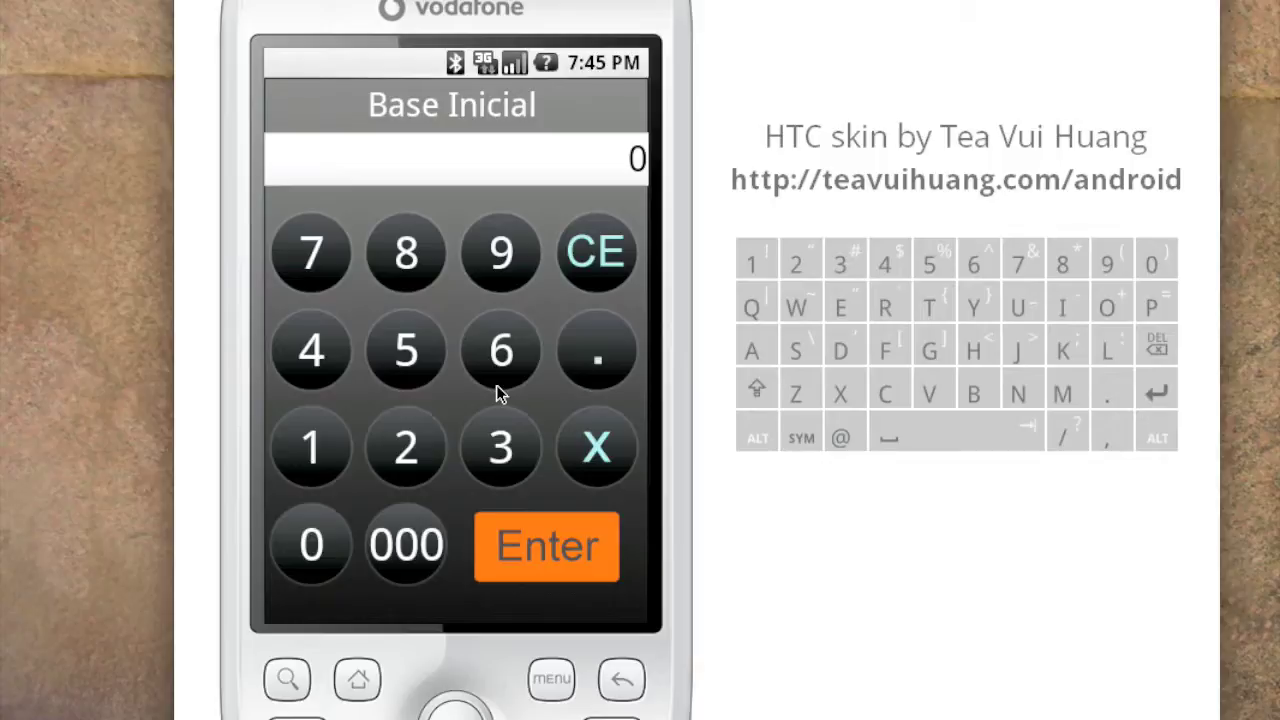
# Open the register with a 2000 starting cash base and begin a Nueva Venta.
pyautogui.click(409, 440)
pyautogui.click(405, 538)
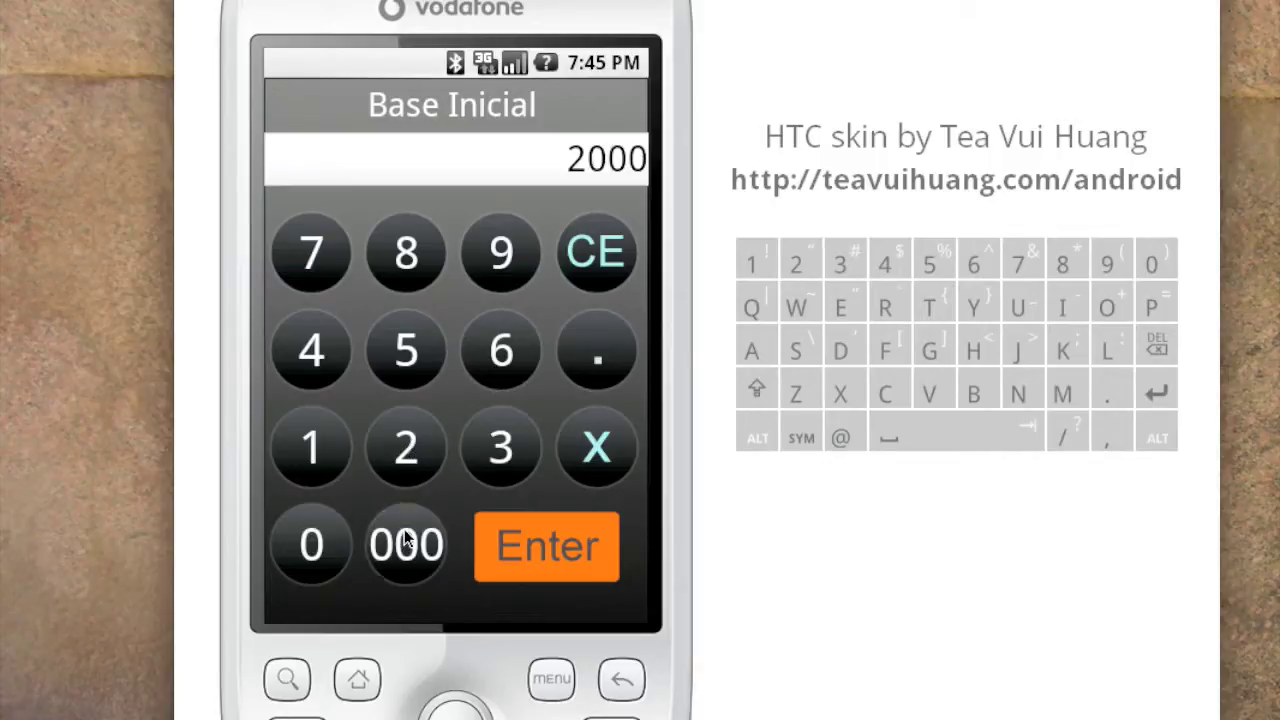
pyautogui.click(567, 550)
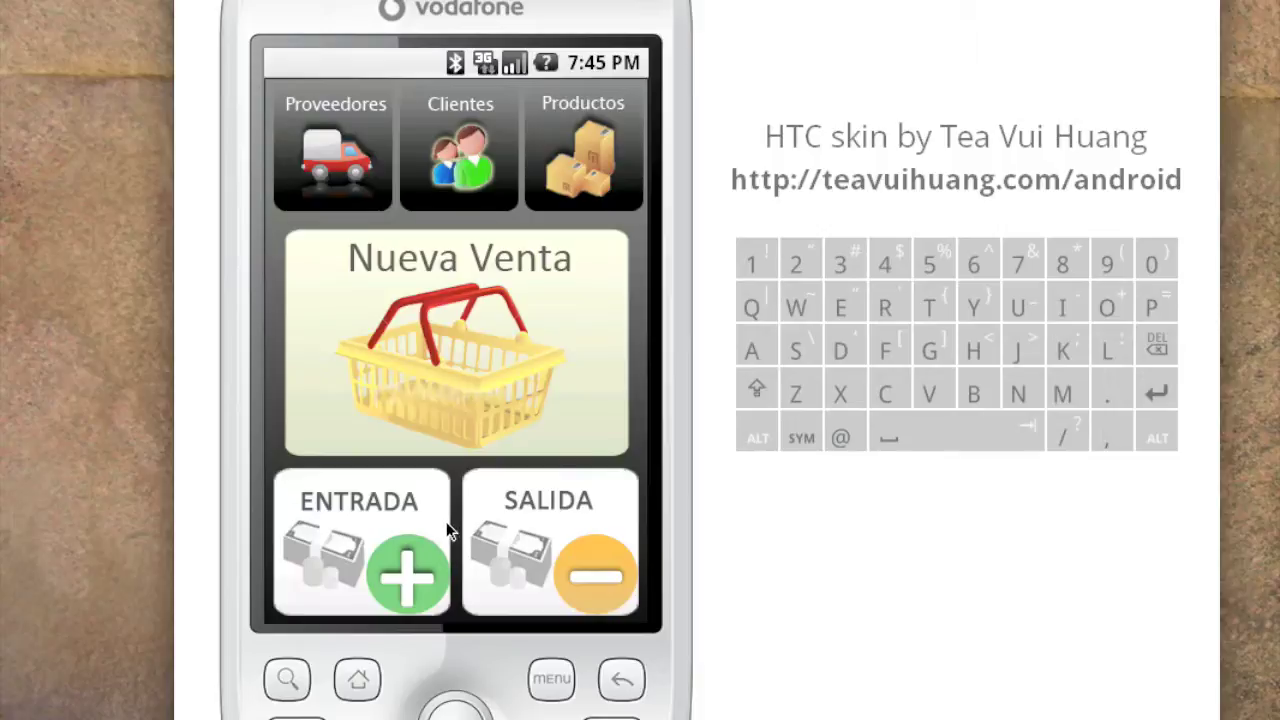
pyautogui.click(472, 315)
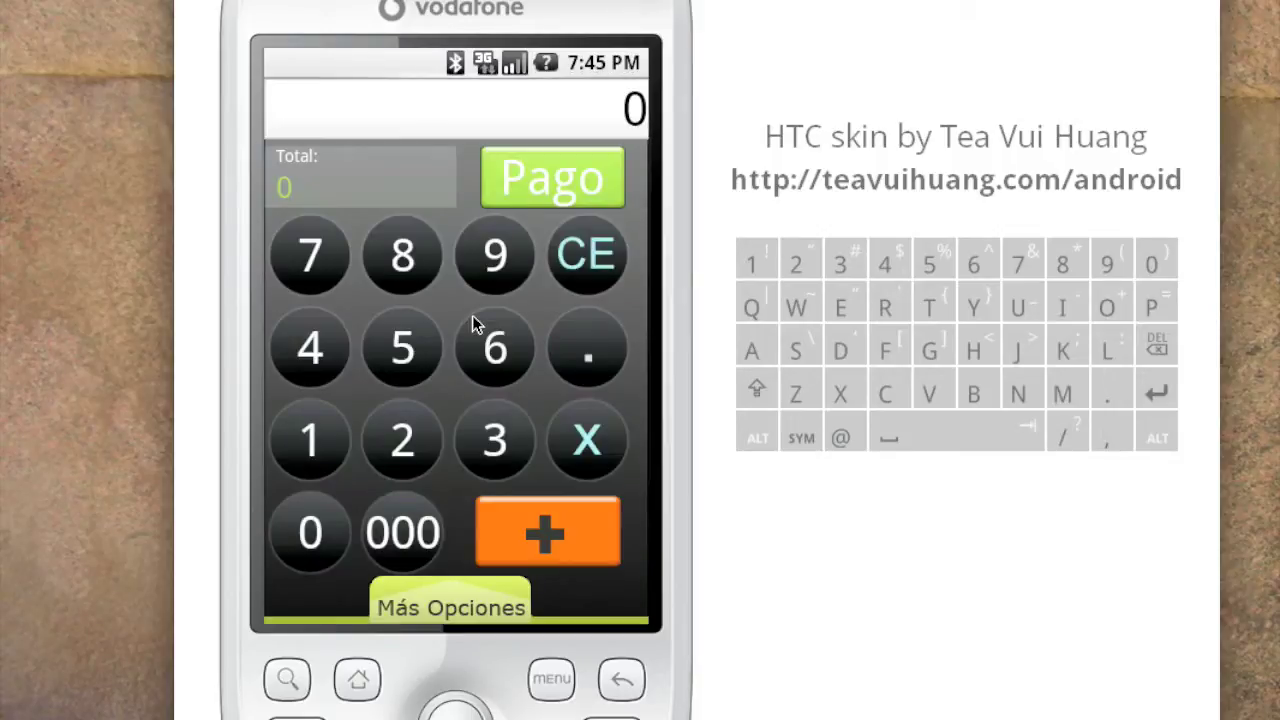
# Ring up three items priced 50, 600 and 400 for a 1050 total.
pyautogui.click(414, 349)
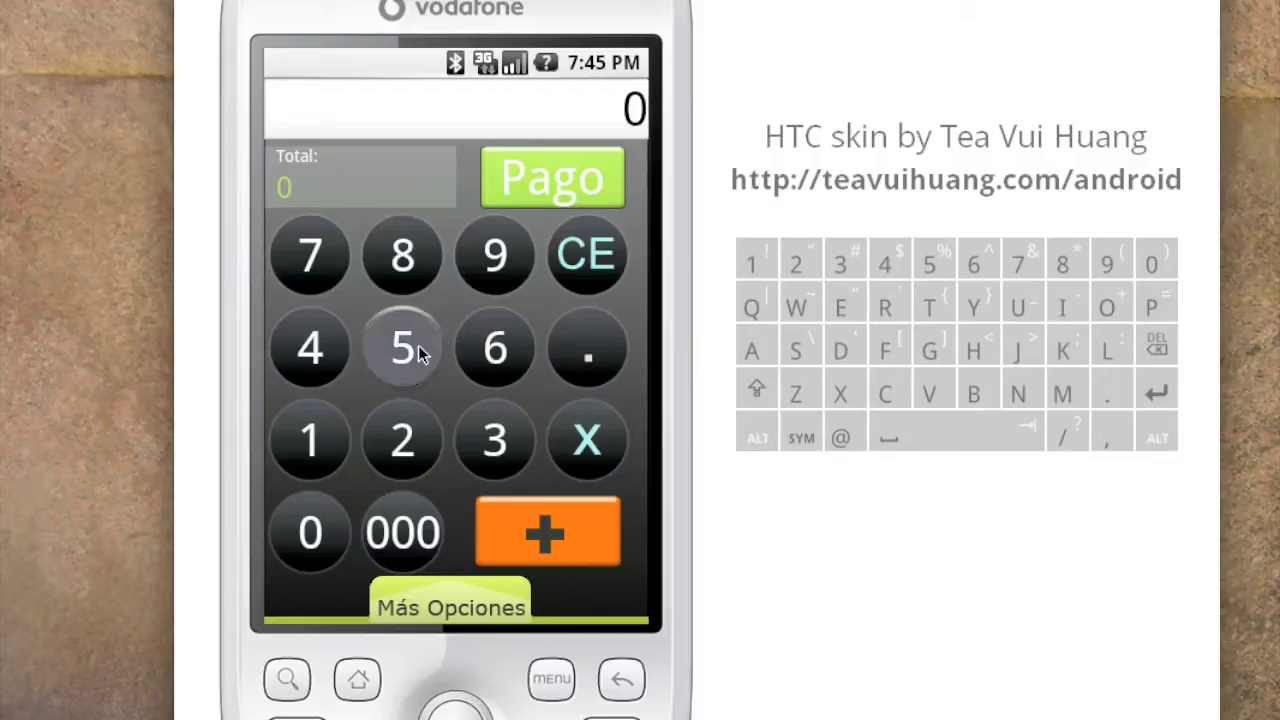
pyautogui.click(322, 509)
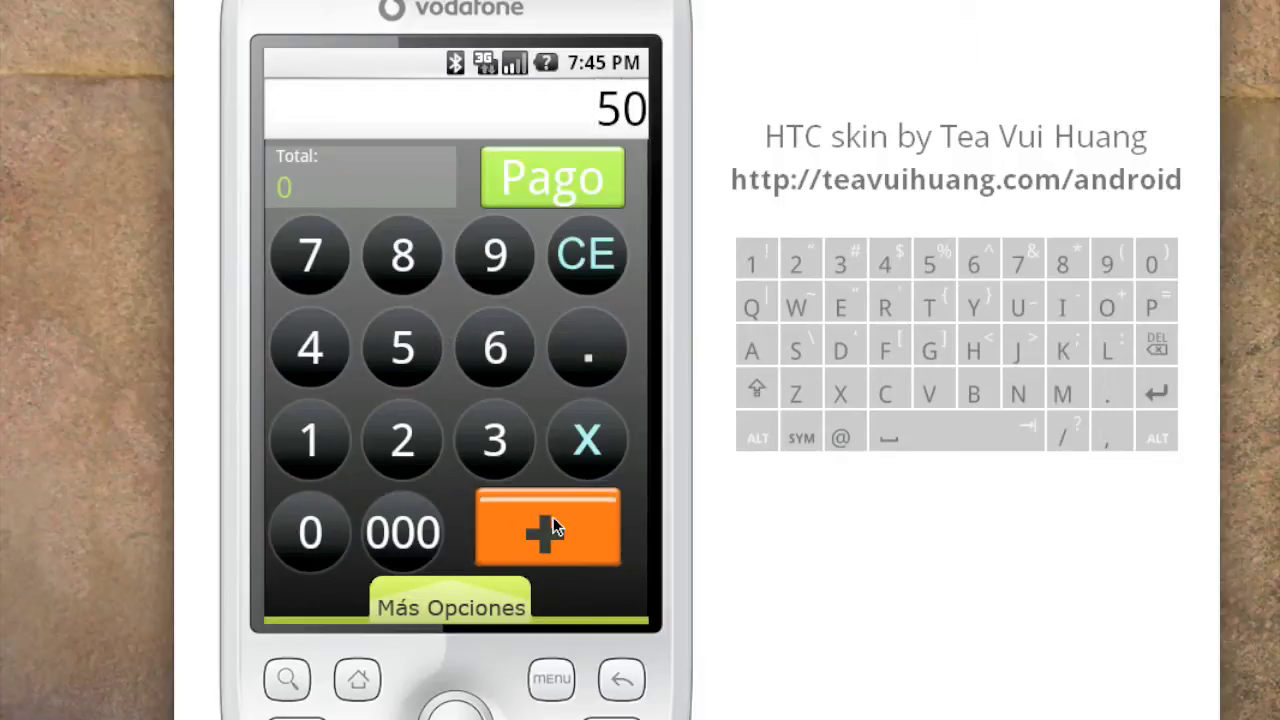
pyautogui.click(553, 517)
pyautogui.click(503, 358)
pyautogui.click(332, 523)
pyautogui.click(332, 523)
pyautogui.click(545, 530)
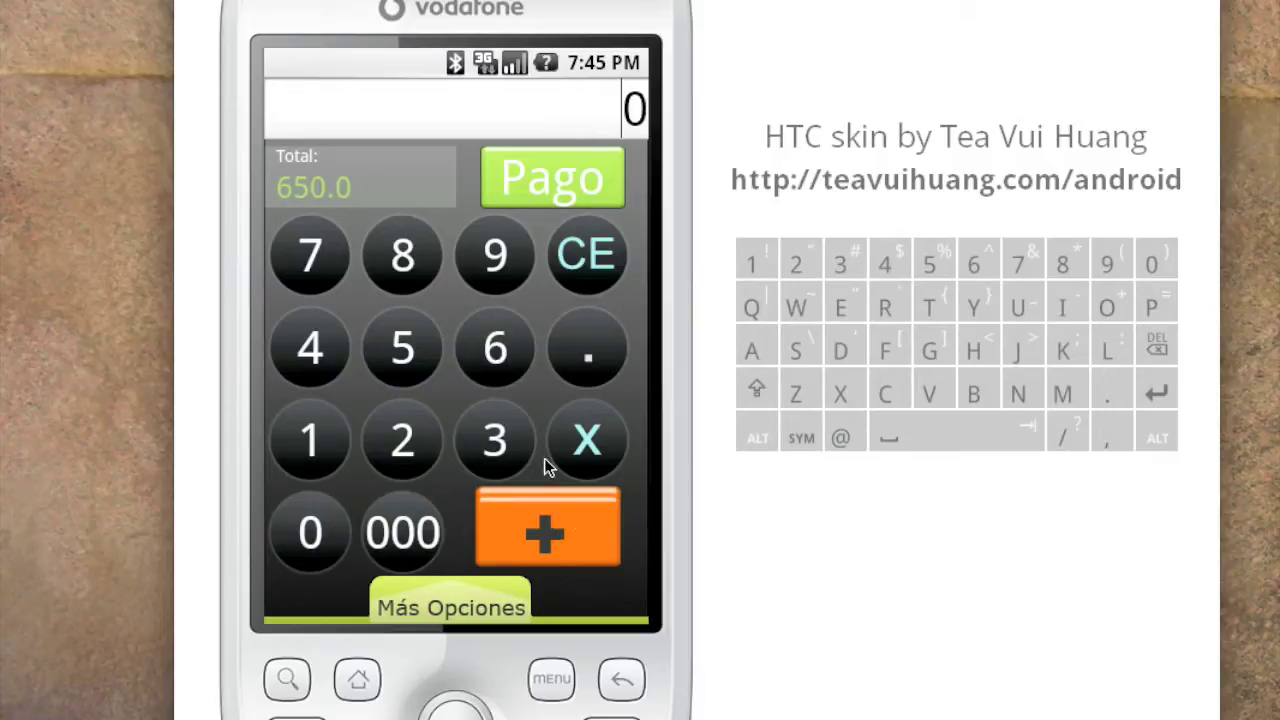
pyautogui.click(308, 347)
pyautogui.click(310, 532)
pyautogui.click(310, 532)
pyautogui.click(524, 532)
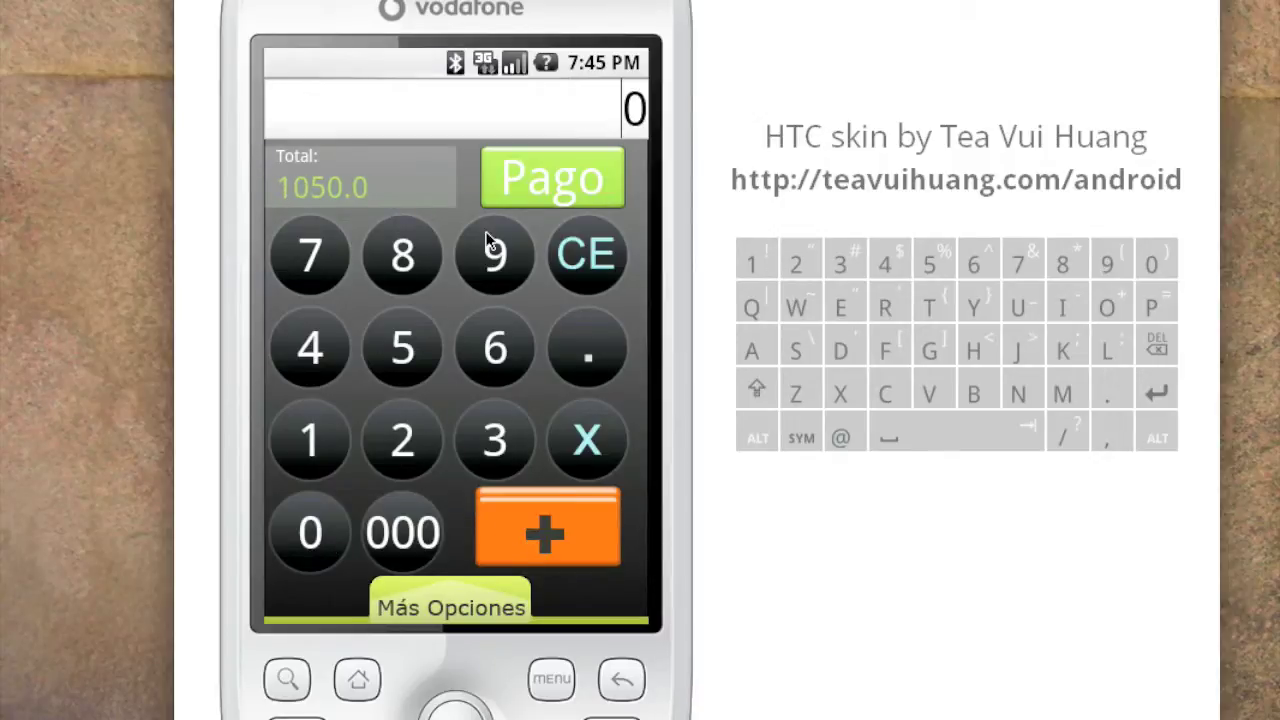
# Pay the 1050 sale in cash (Efectivo) with 2000, giving 950 change, and mark it PAGADO.
pyautogui.click(546, 190)
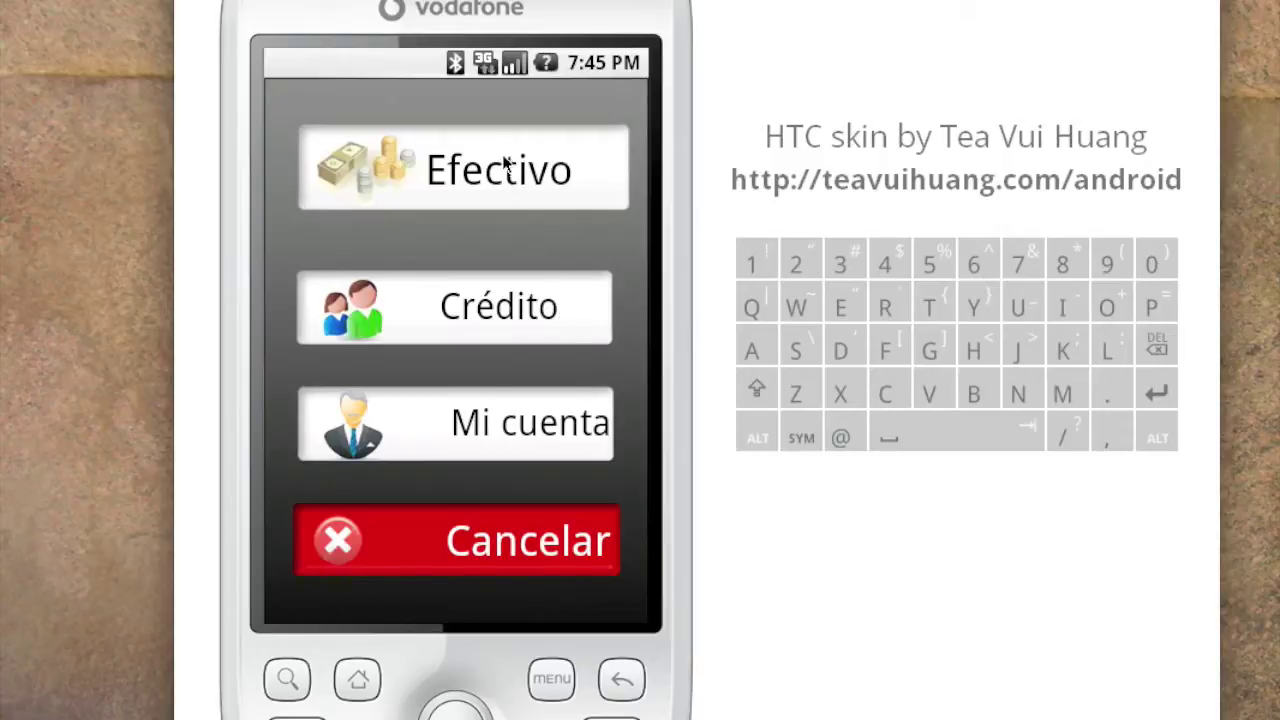
pyautogui.click(524, 180)
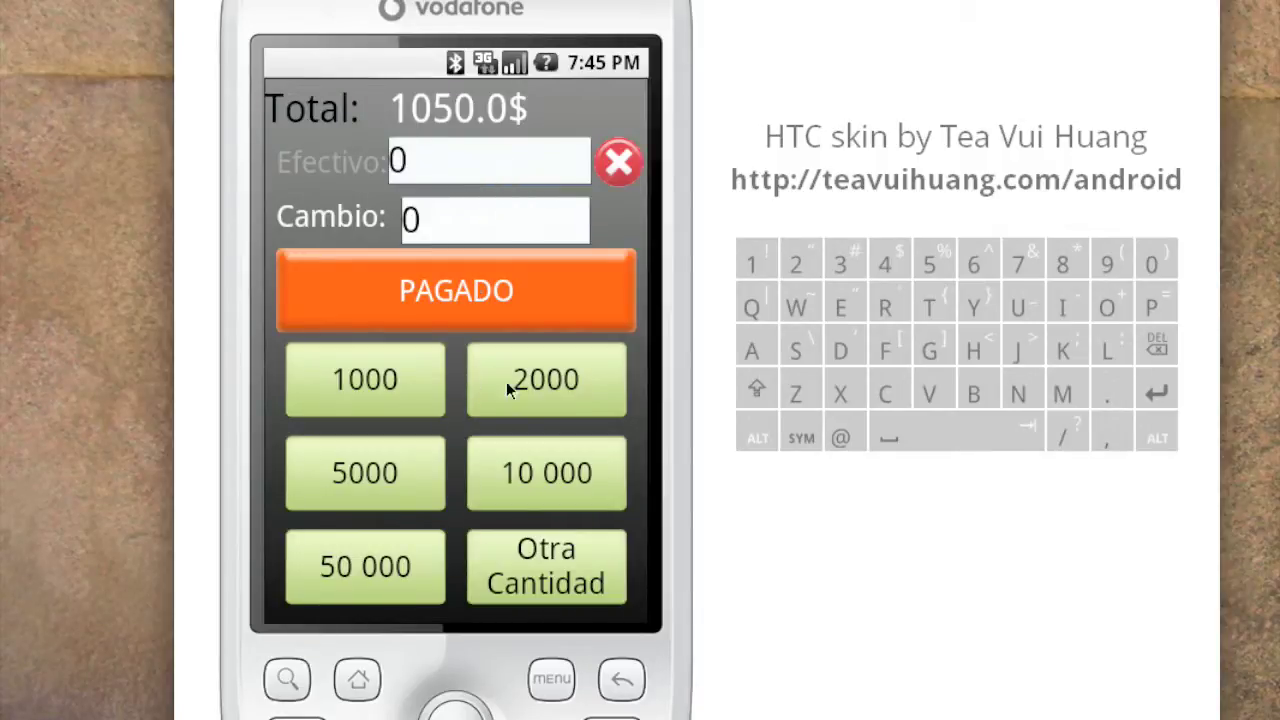
pyautogui.click(542, 381)
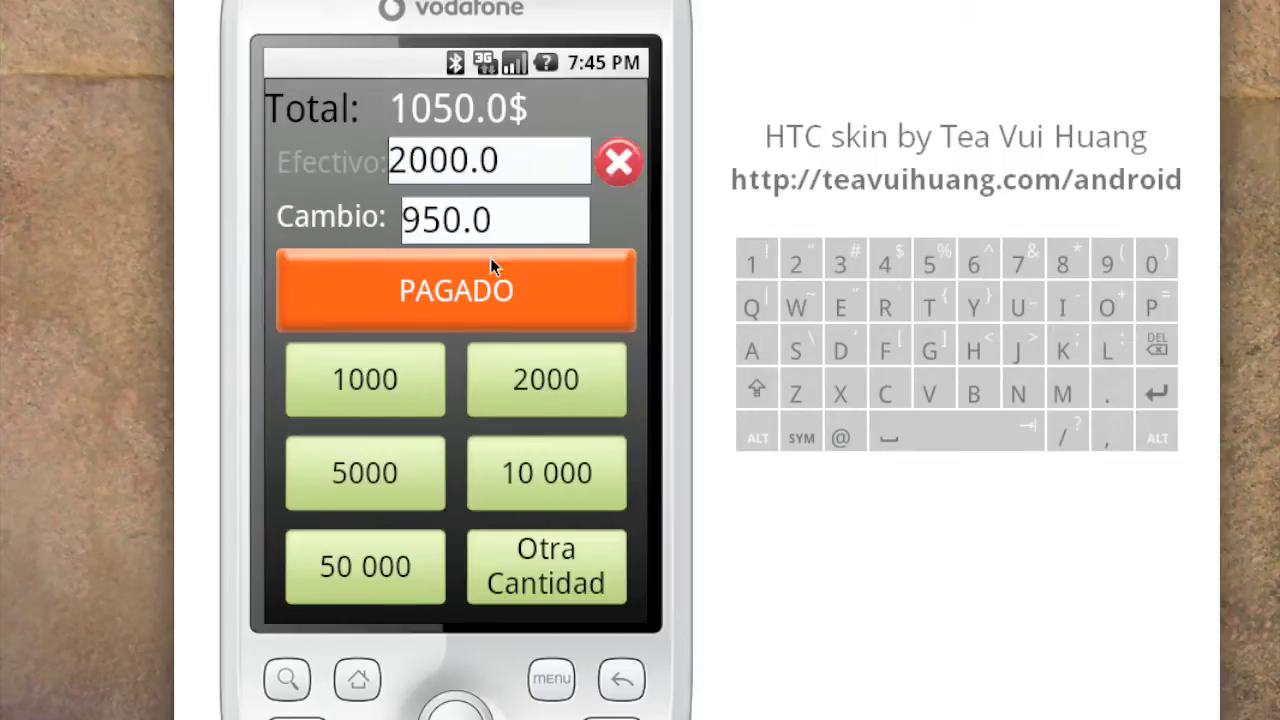
pyautogui.click(507, 290)
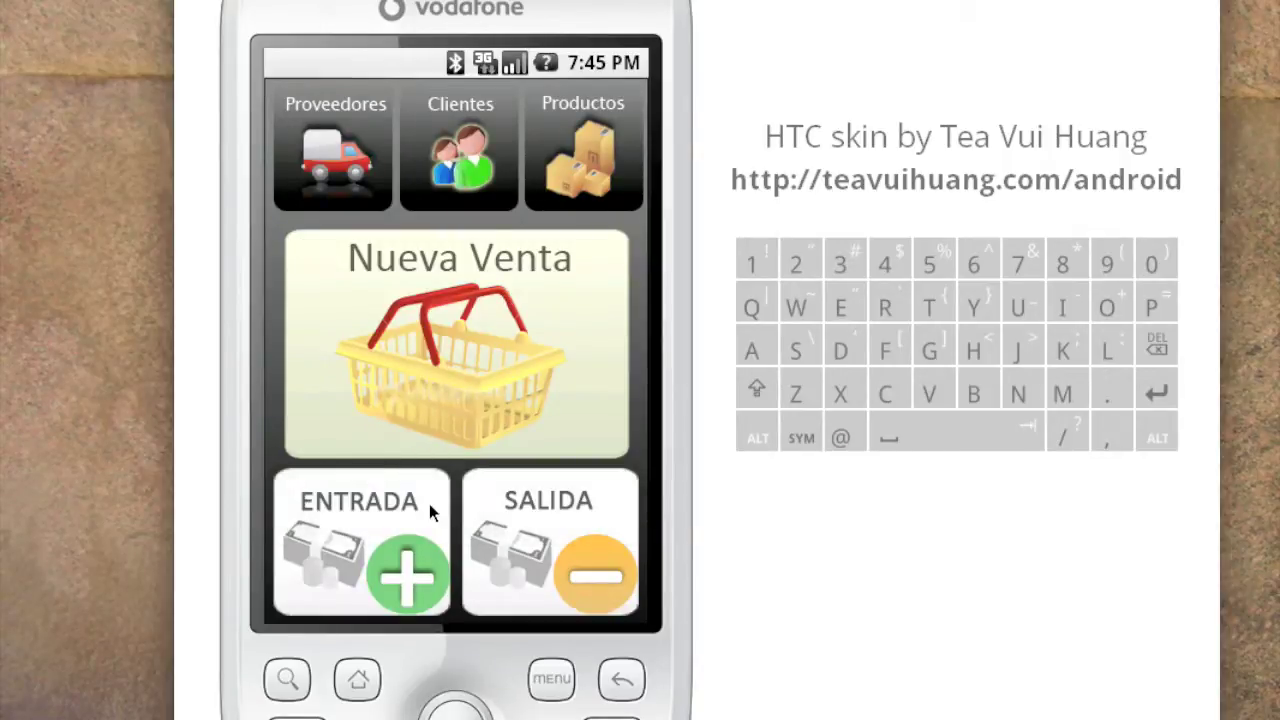
# Record a 240 Cancelar Deuda payment from the client owing 240.0, then go back to the main screen.
pyautogui.click(424, 502)
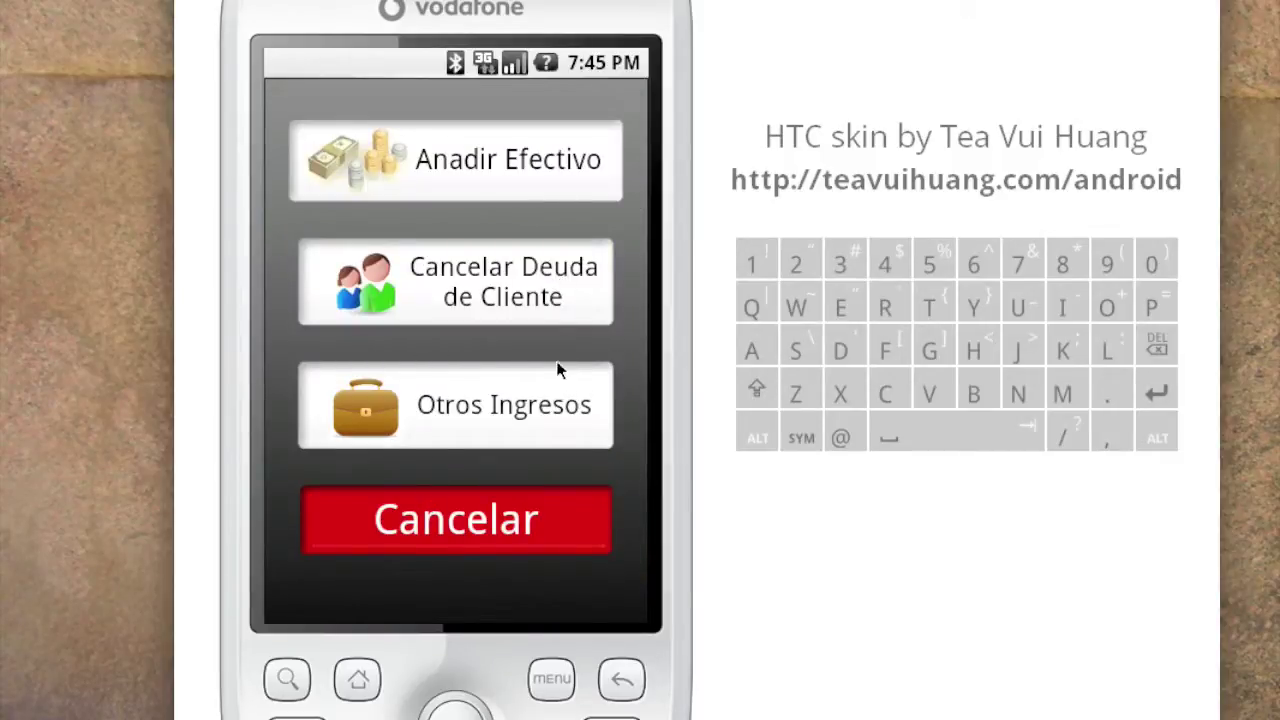
pyautogui.click(559, 286)
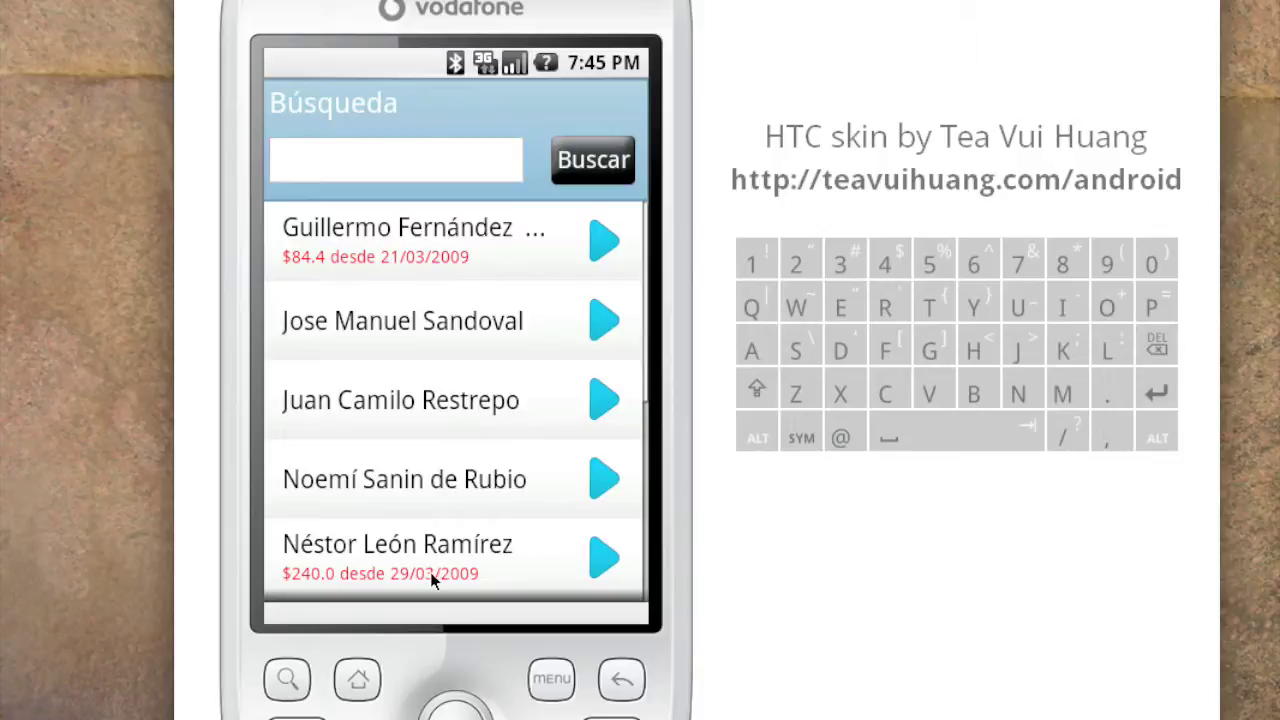
pyautogui.click(463, 571)
pyautogui.click(408, 445)
pyautogui.click(324, 360)
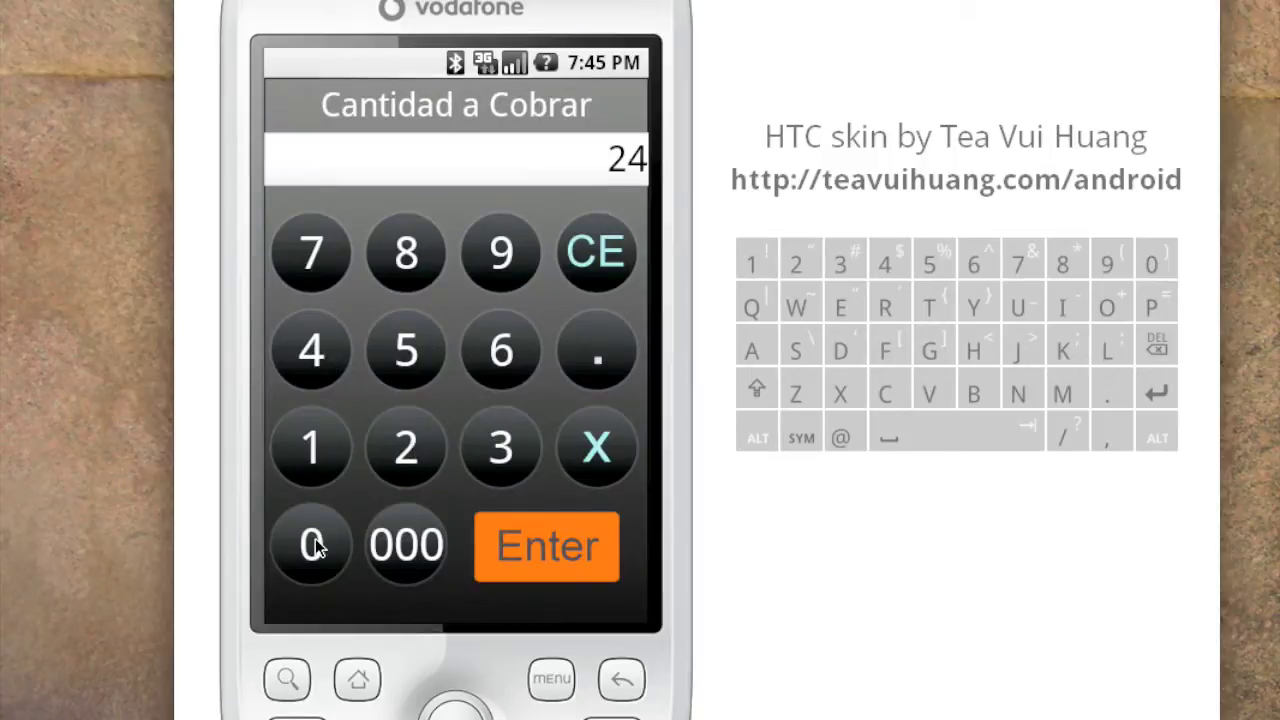
pyautogui.click(316, 538)
pyautogui.click(567, 547)
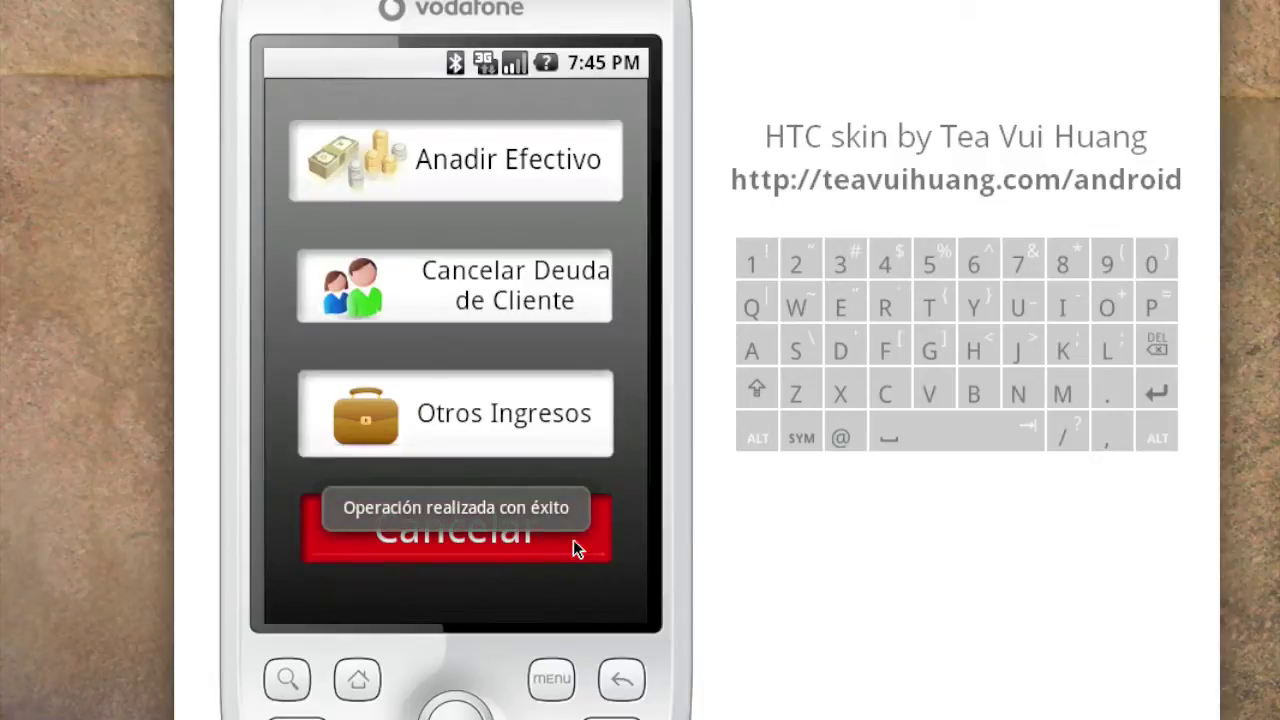
pyautogui.click(617, 680)
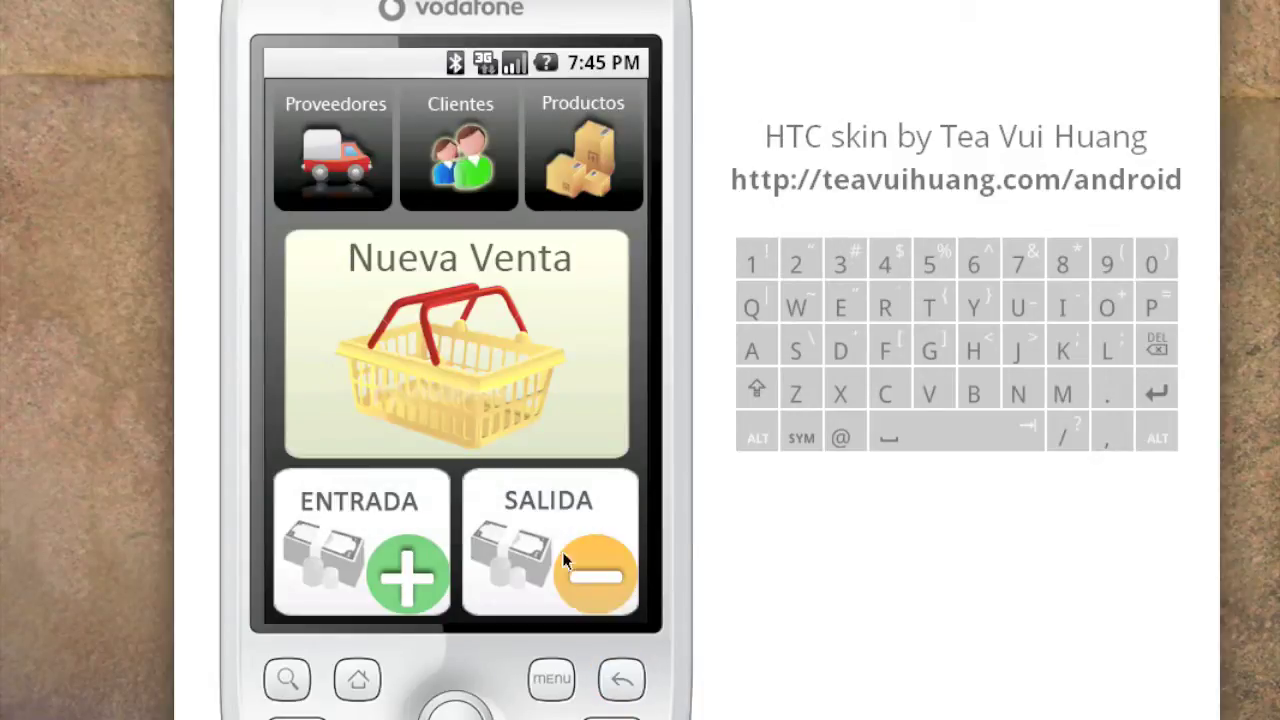
# Open the first client's account in the Búsqueda list, showing 'Le debe 84.4', then go back to the main menu.
pyautogui.click(560, 540)
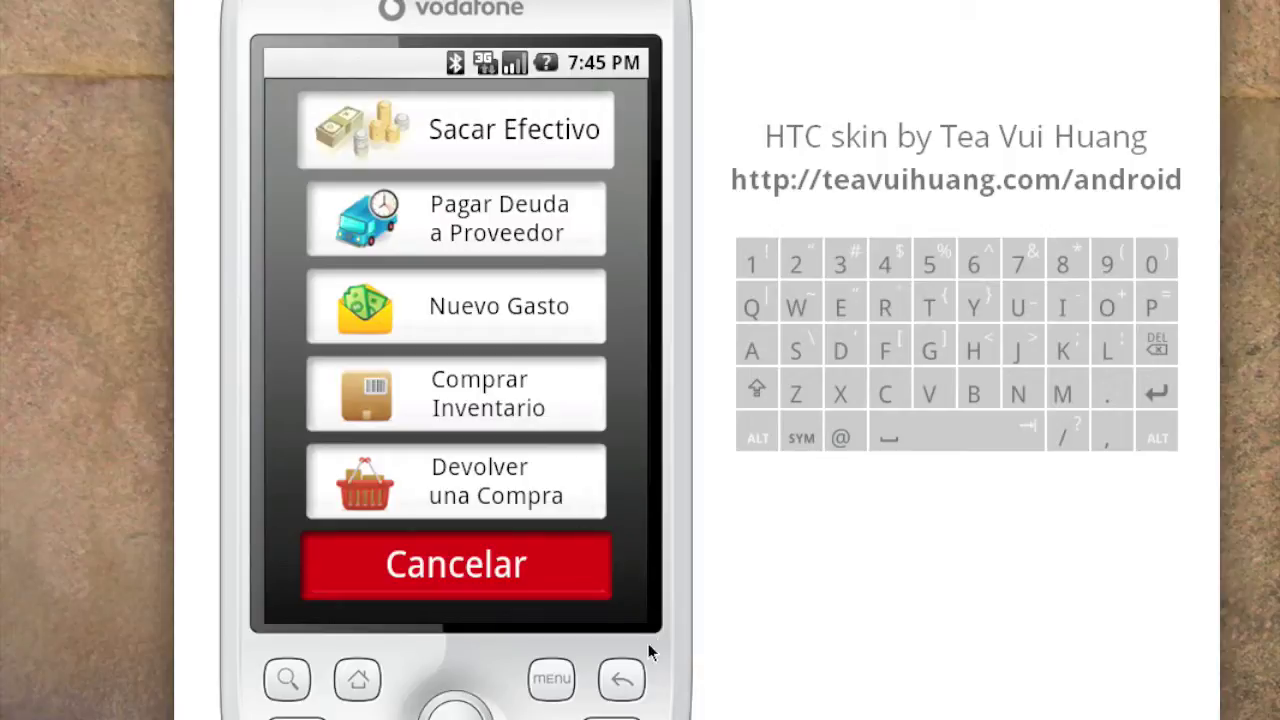
pyautogui.click(621, 677)
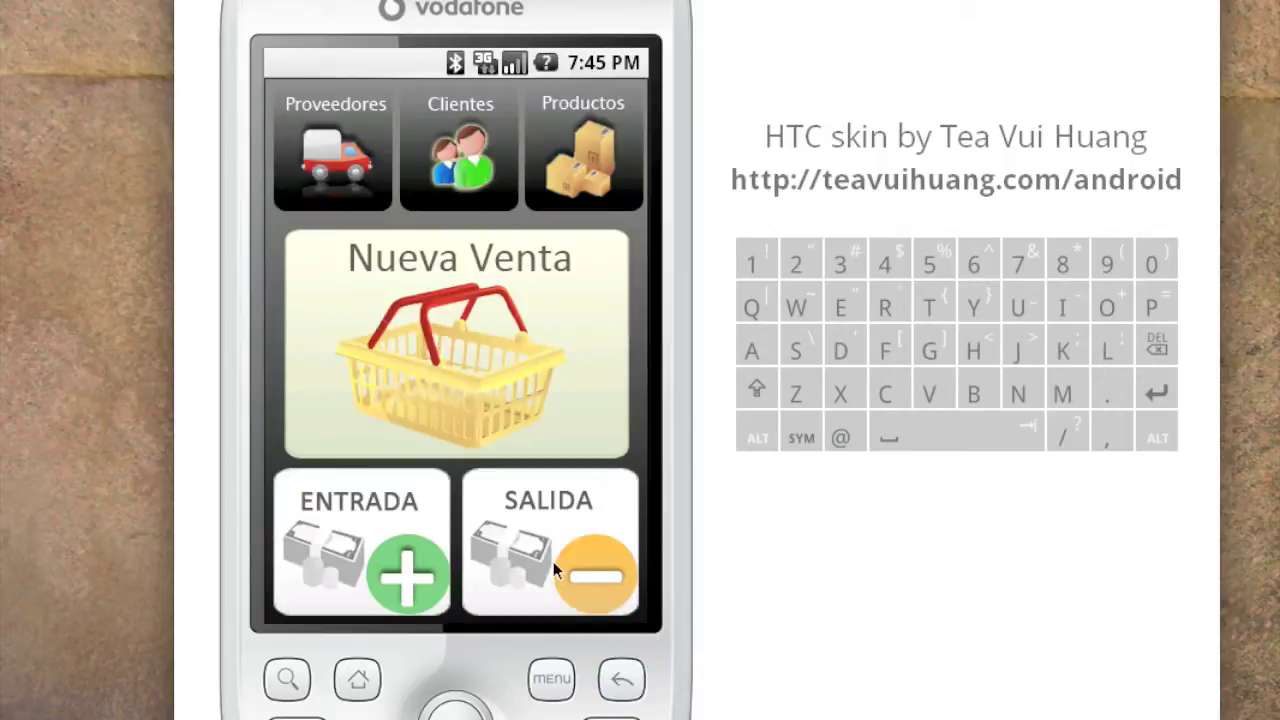
pyautogui.click(451, 163)
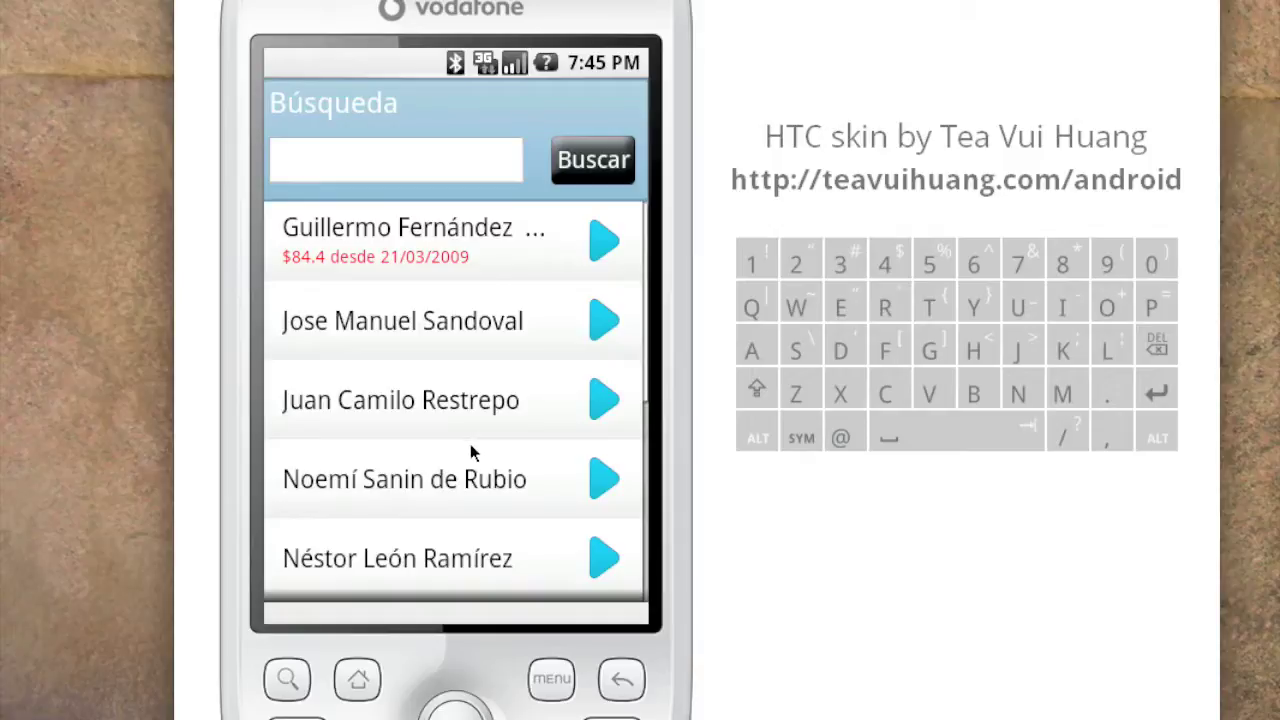
pyautogui.click(475, 248)
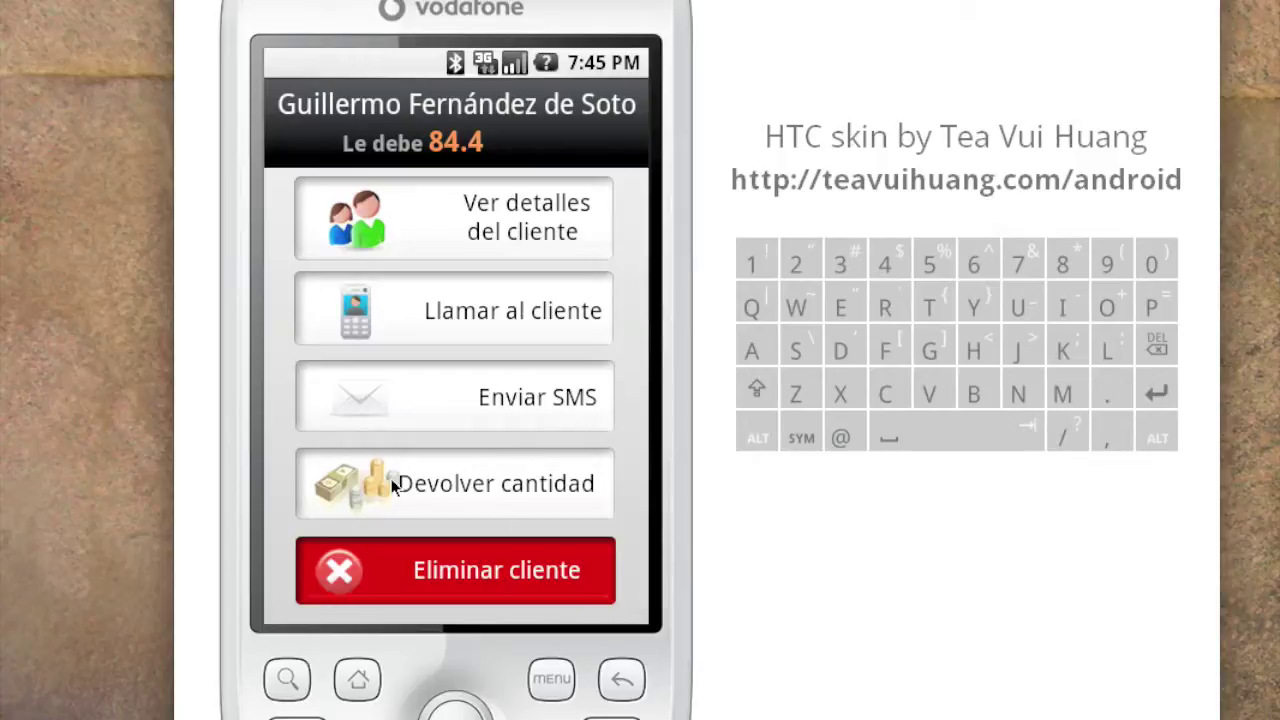
pyautogui.click(618, 679)
pyautogui.click(618, 680)
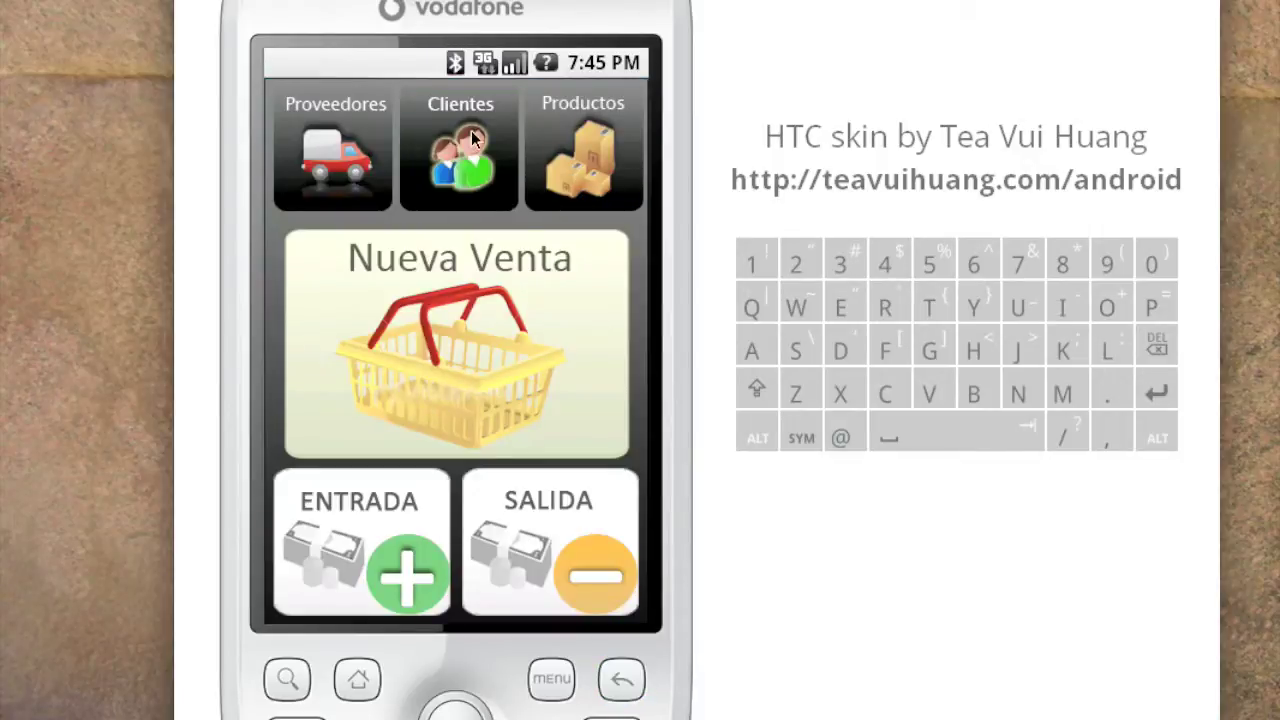
# Pay supplier Endesa 2000 through Pagar a Proveedor, leaving it owing 0.0.
pyautogui.click(361, 146)
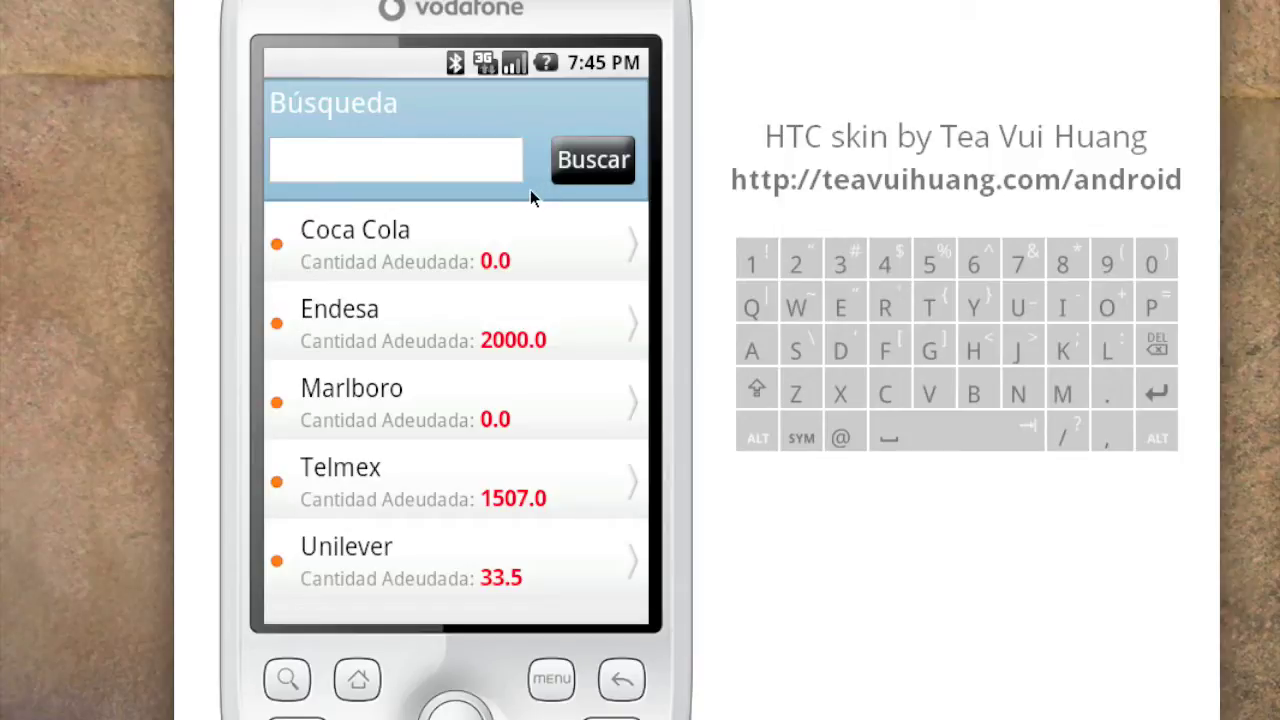
pyautogui.click(572, 339)
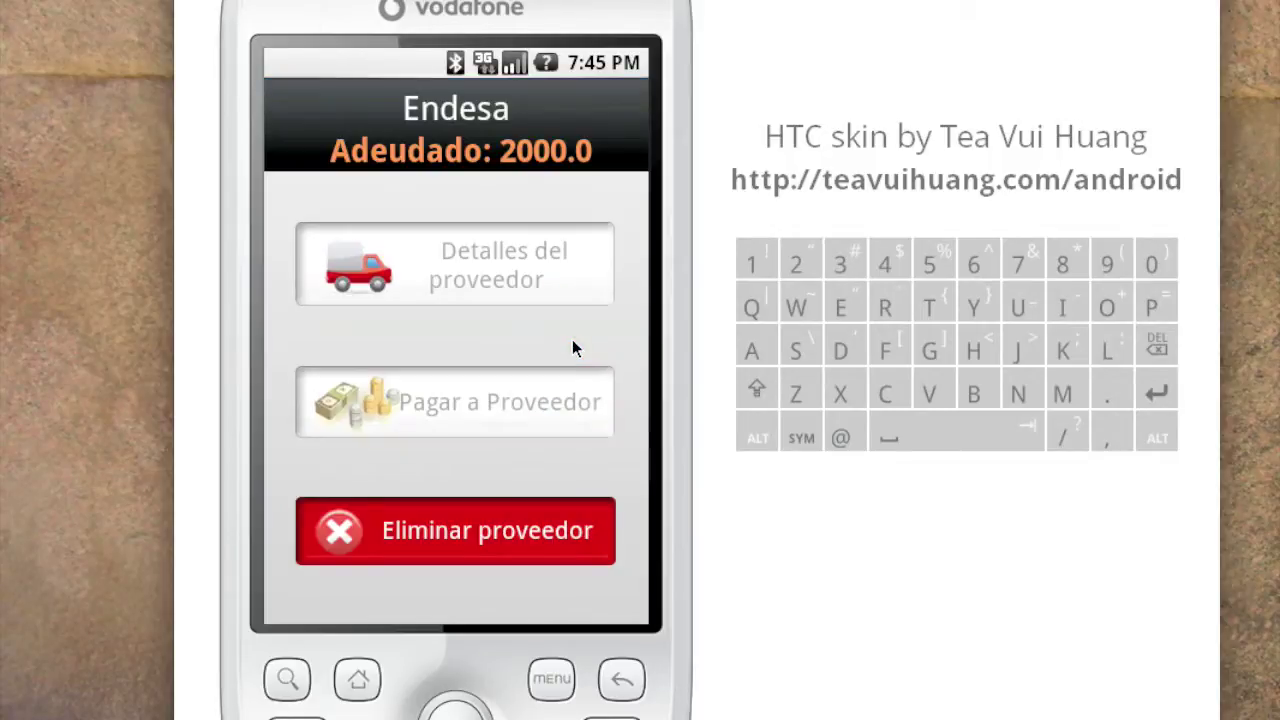
pyautogui.click(510, 410)
pyautogui.click(426, 448)
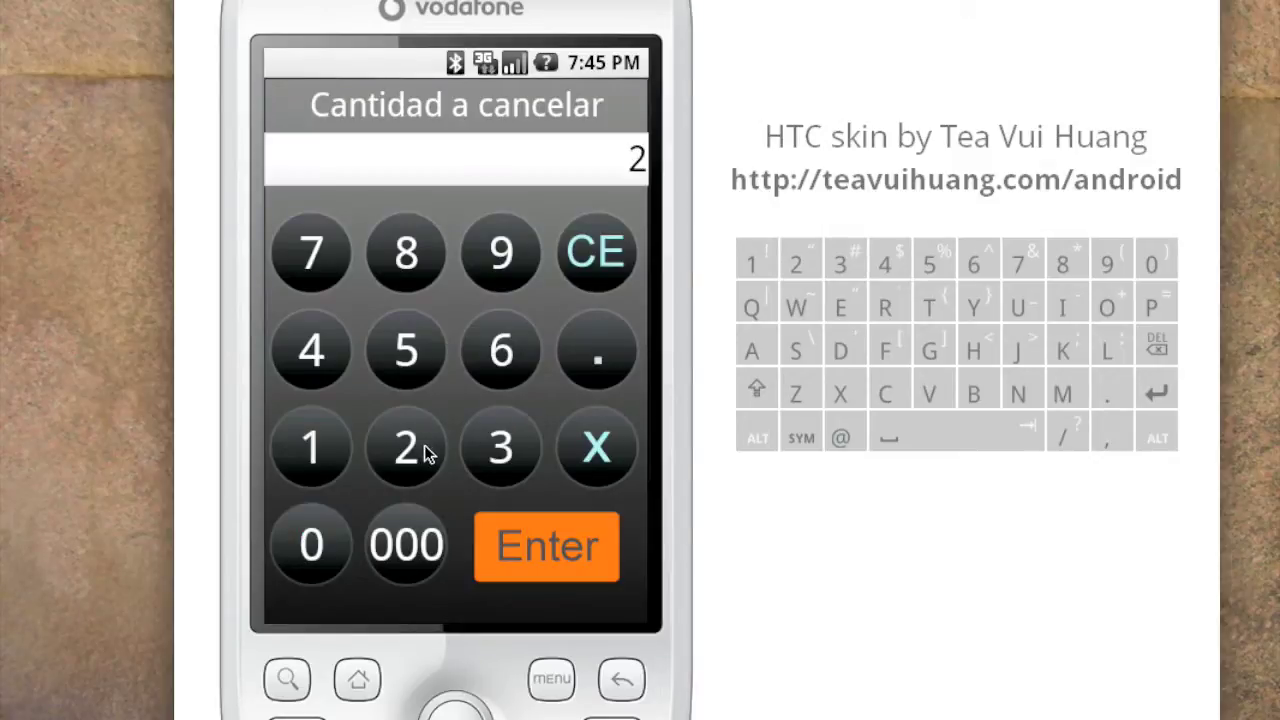
pyautogui.click(410, 541)
pyautogui.click(565, 535)
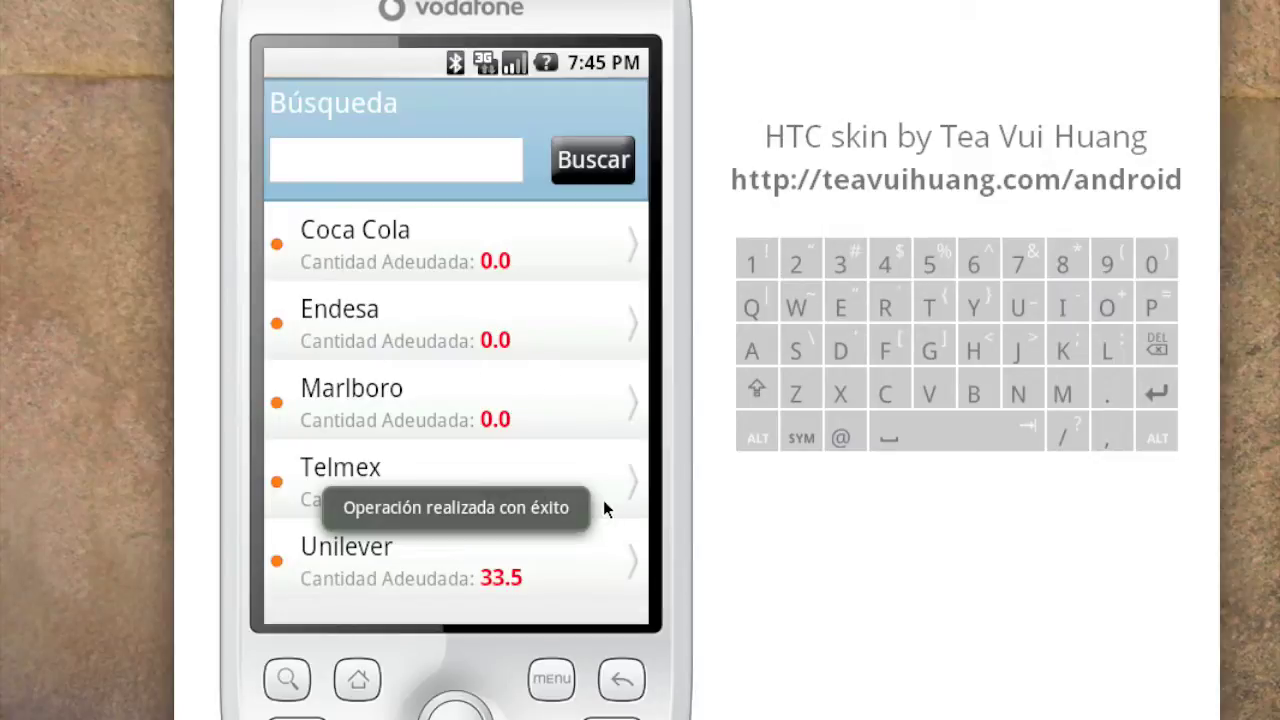
pyautogui.click(624, 684)
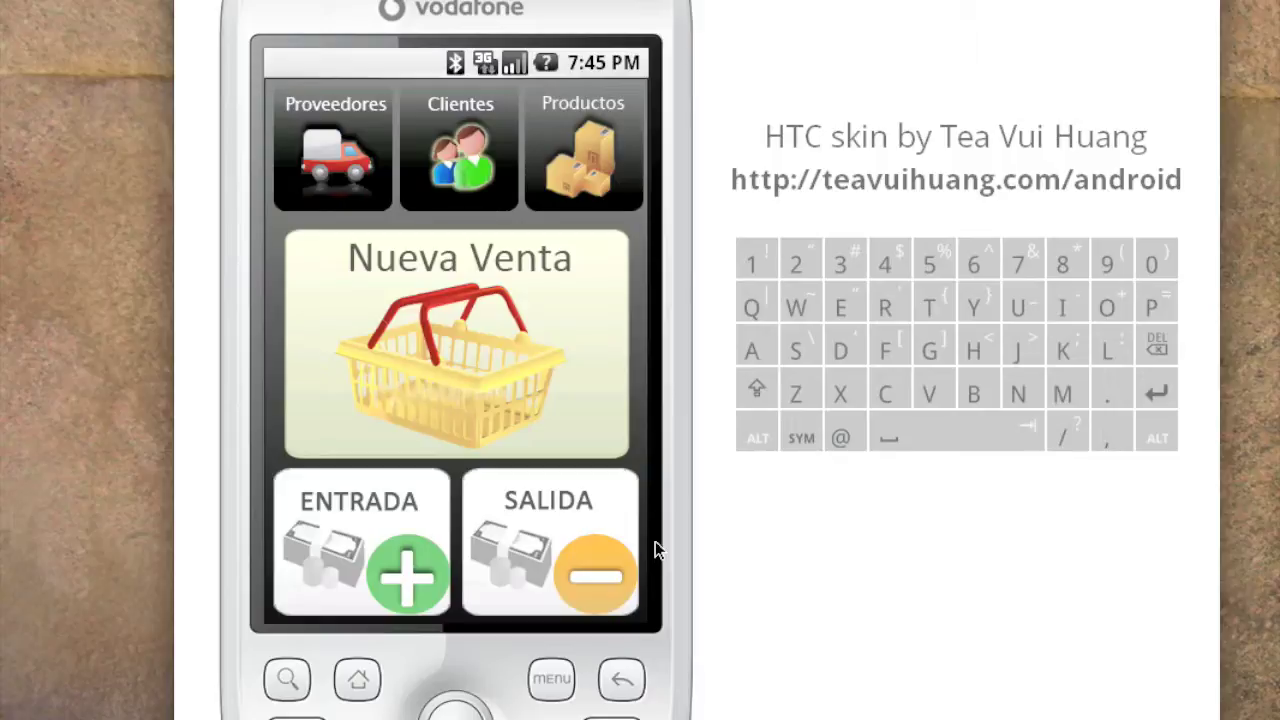
# In Informes, show the daily report's Consolidado totals for Últimos 30 días.
pyautogui.click(628, 682)
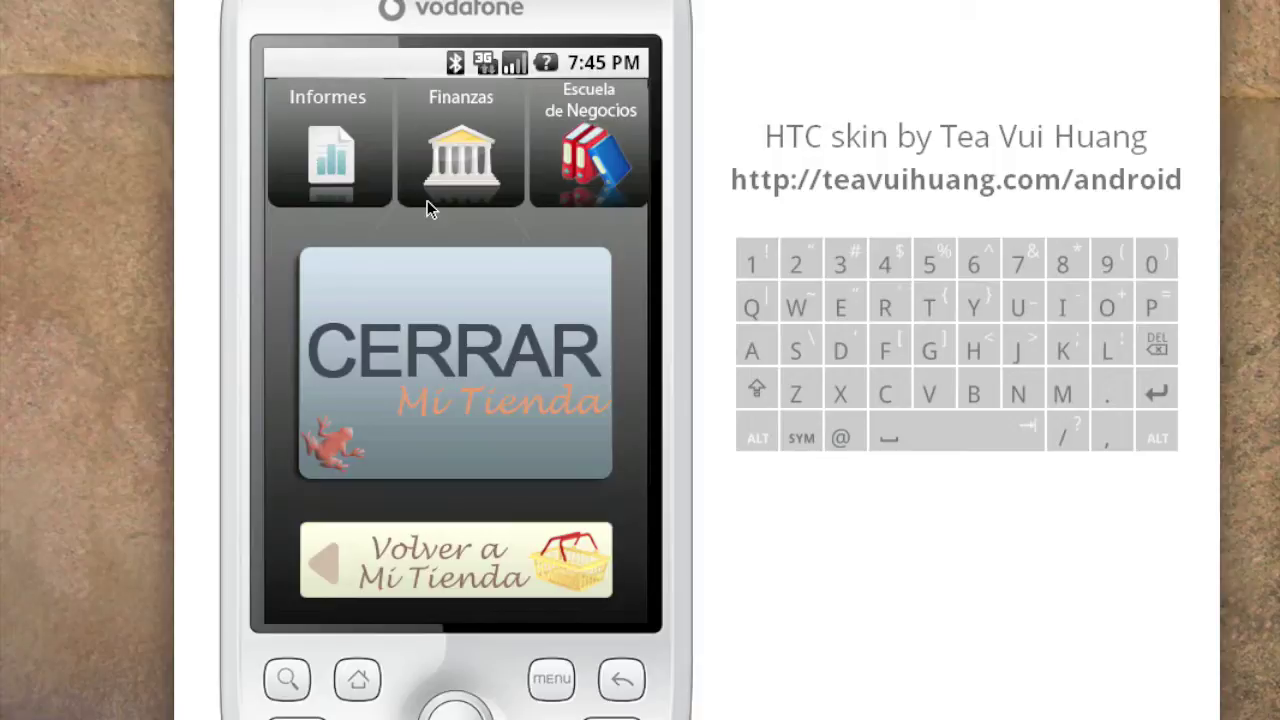
pyautogui.click(323, 153)
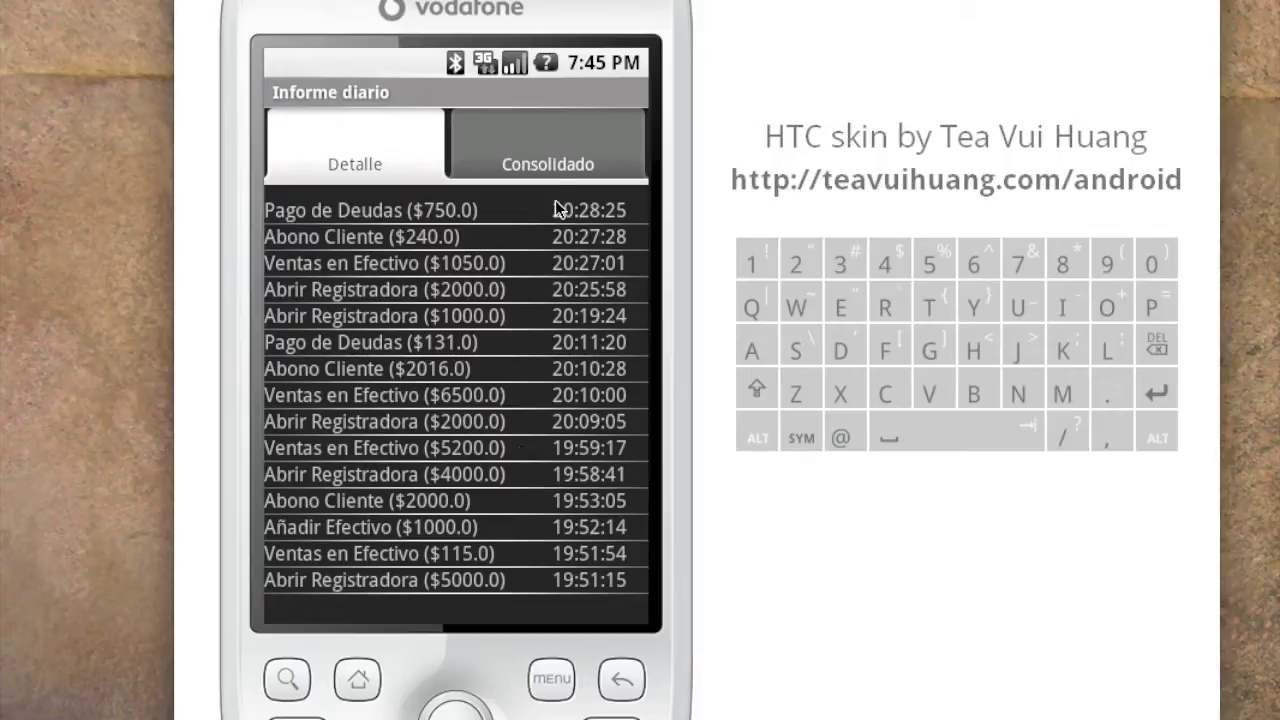
pyautogui.click(552, 164)
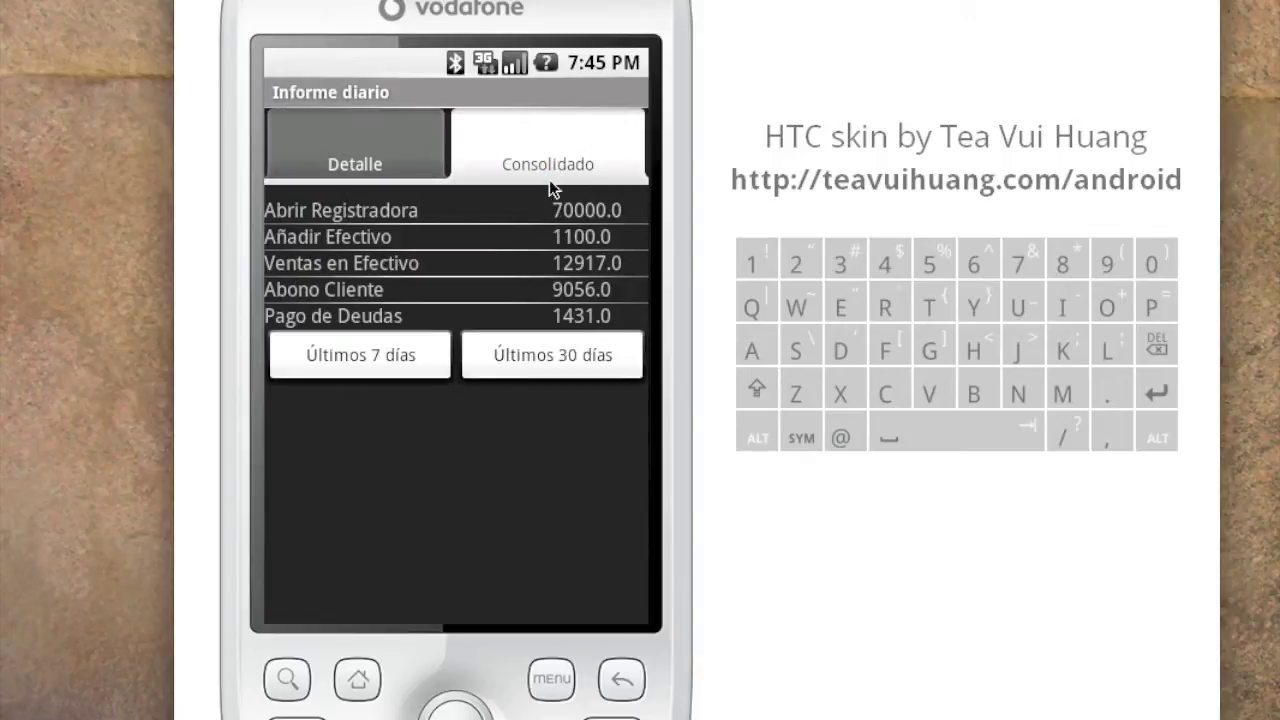
pyautogui.click(556, 354)
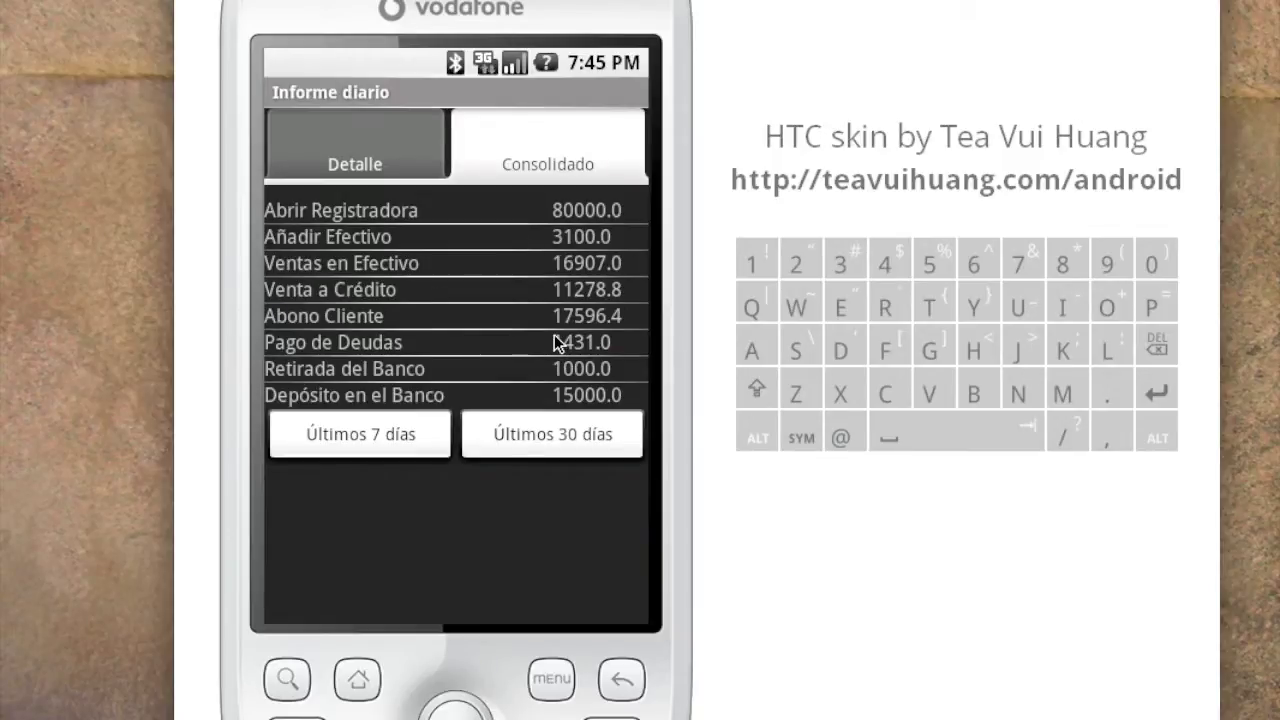
pyautogui.click(622, 679)
# Review the 1612.4 receivables list and the Cuenta de resultados showing 28185.8 income and 0.0 expenses.
pyautogui.click(537, 314)
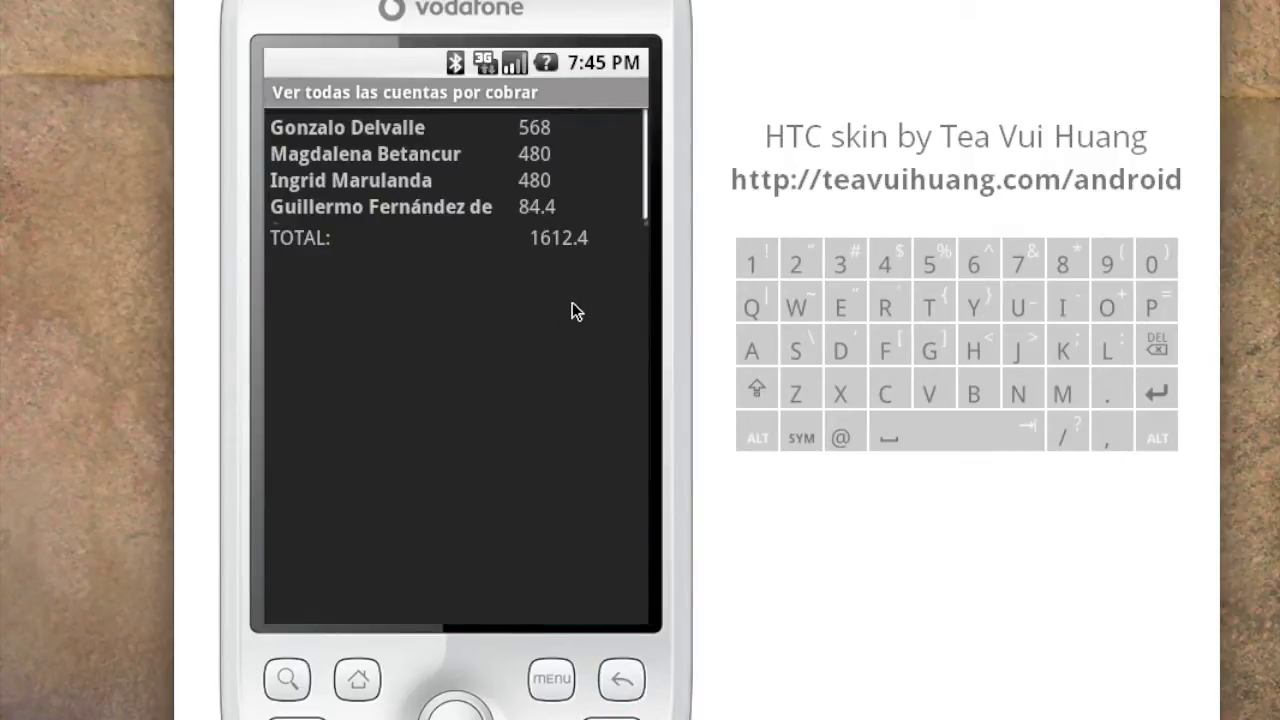
pyautogui.click(637, 683)
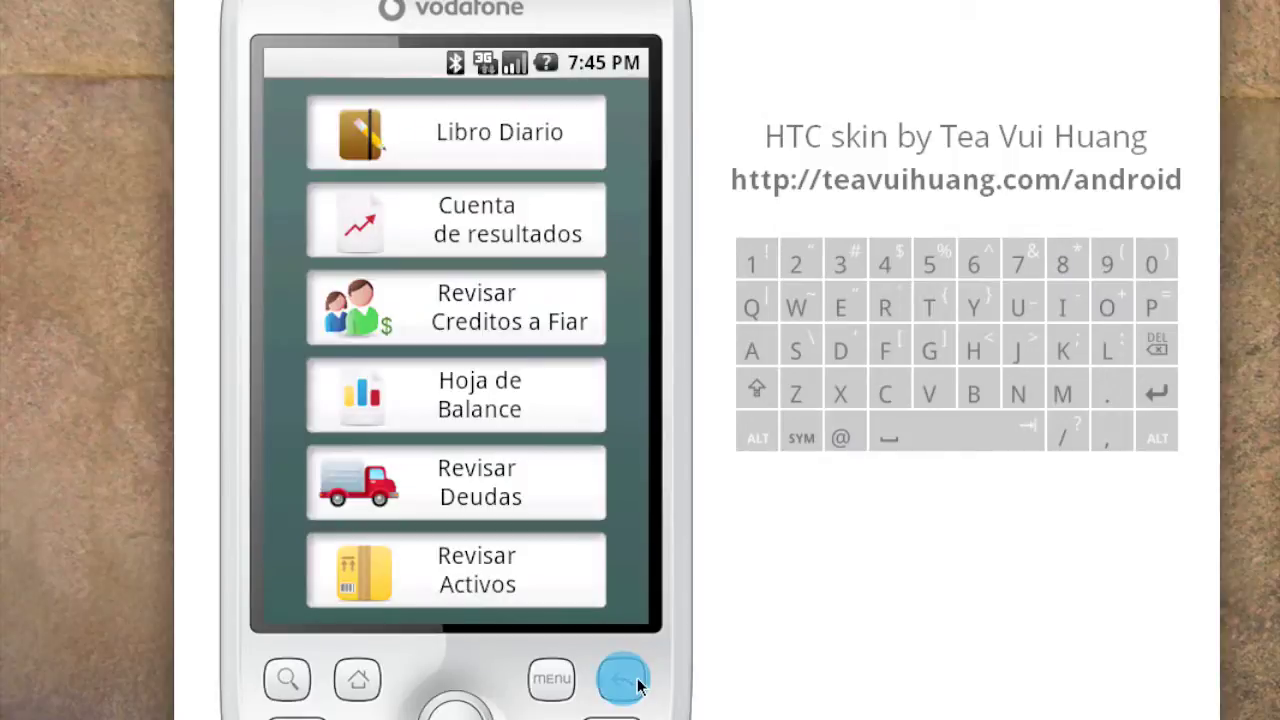
pyautogui.click(565, 218)
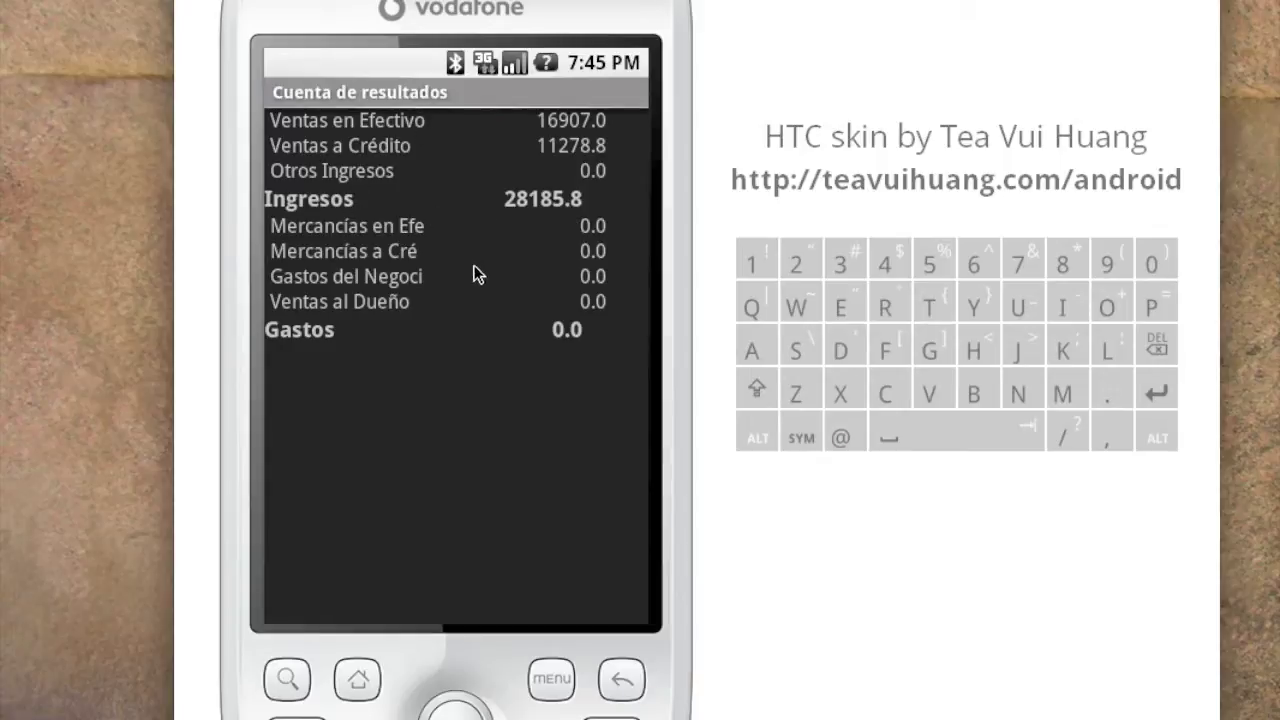
pyautogui.click(621, 678)
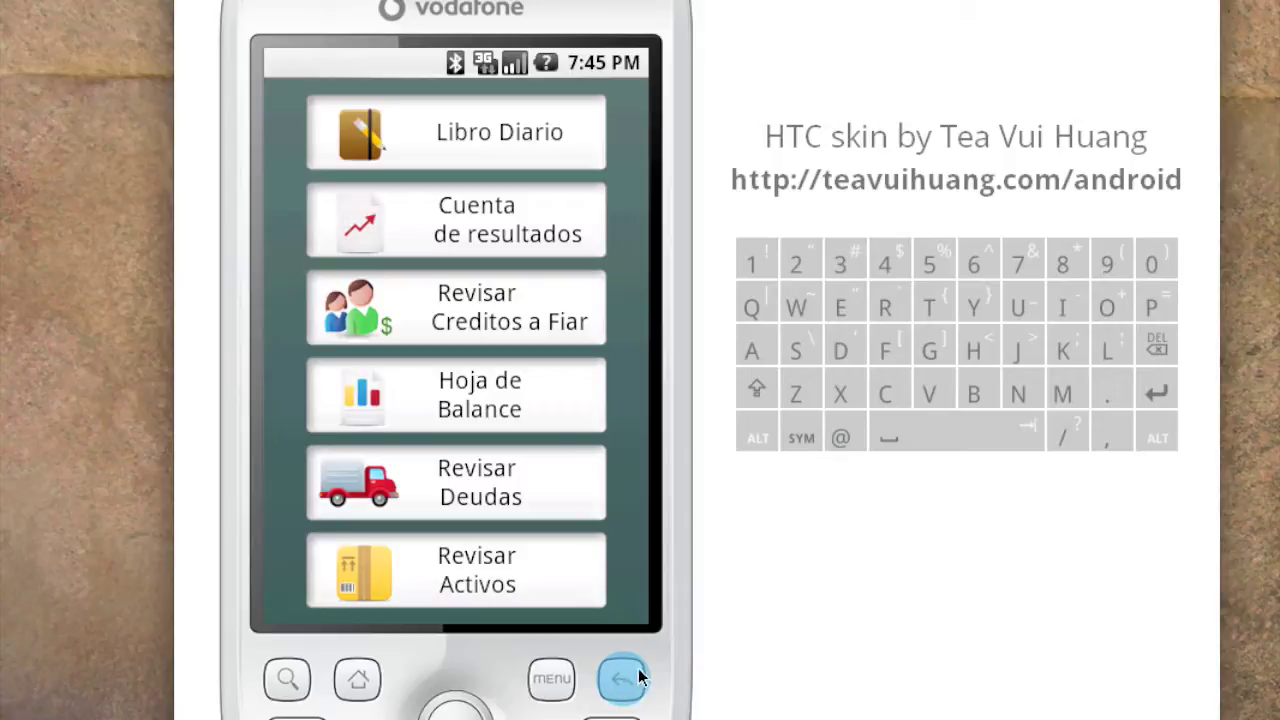
pyautogui.click(625, 688)
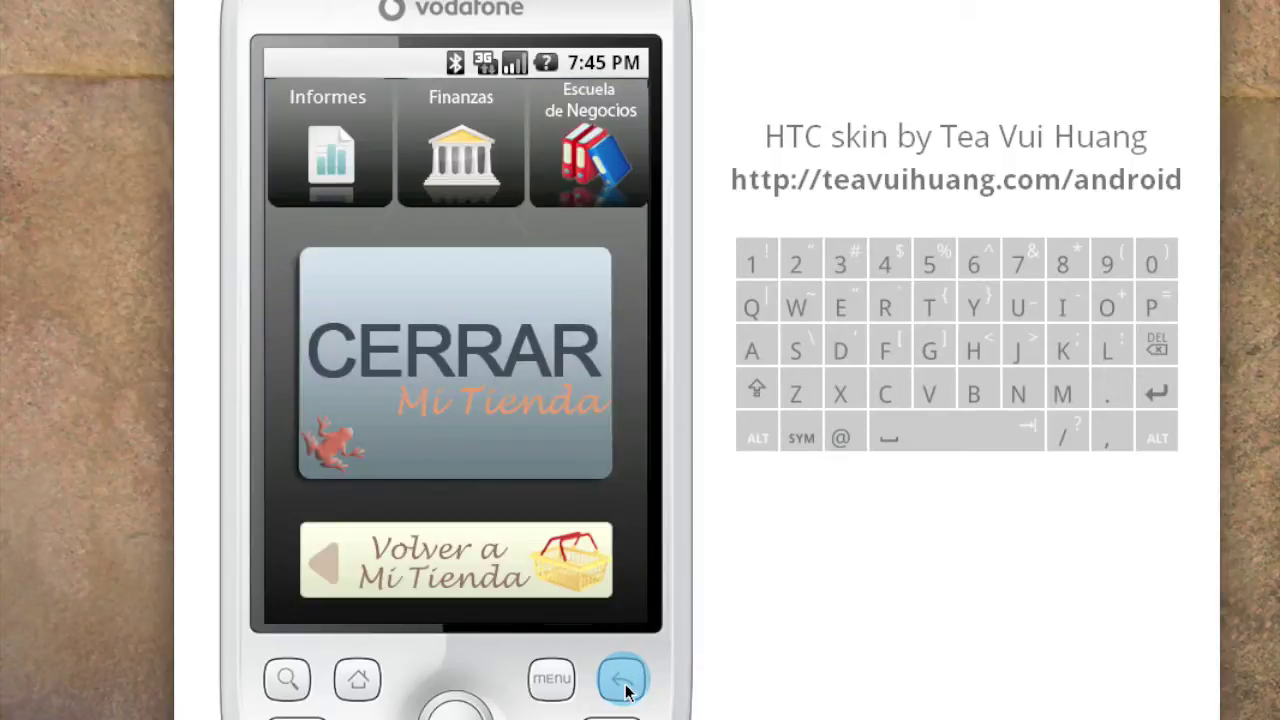
# Close the store with CERRAR Mi Tienda and answer SI to the 2540.0 $ cash-drawer warning.
pyautogui.click(538, 297)
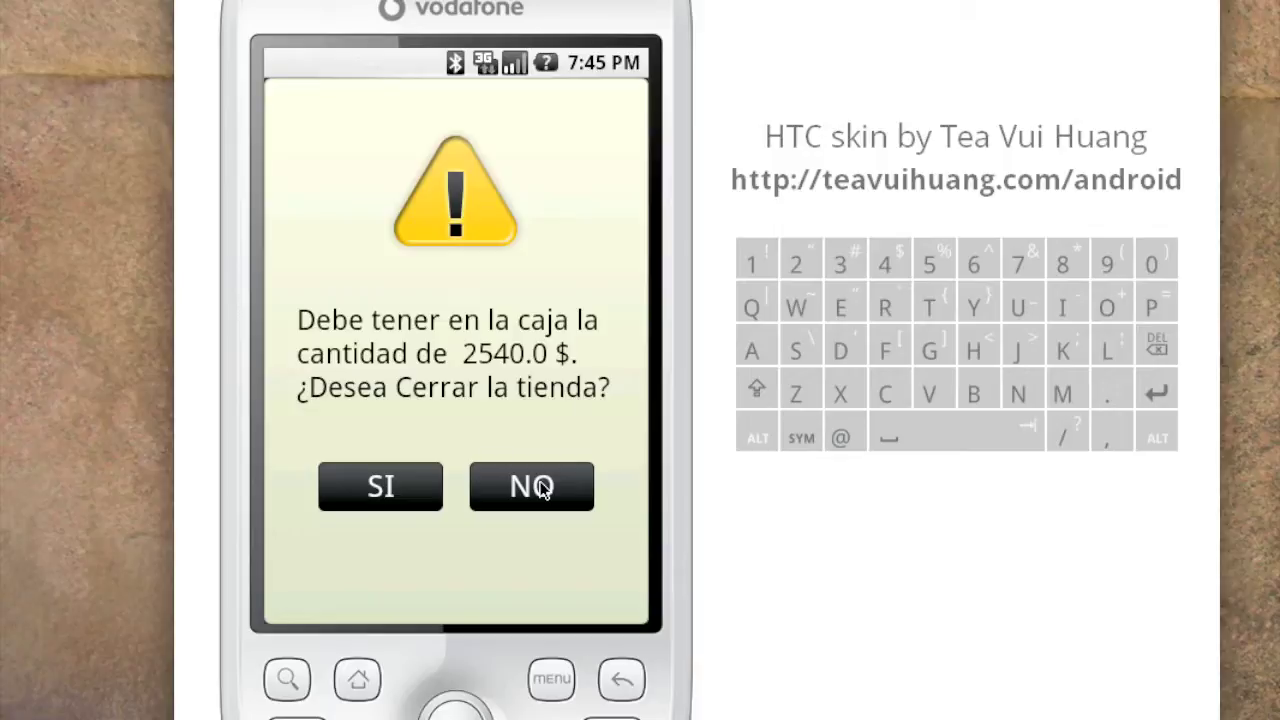
pyautogui.click(370, 497)
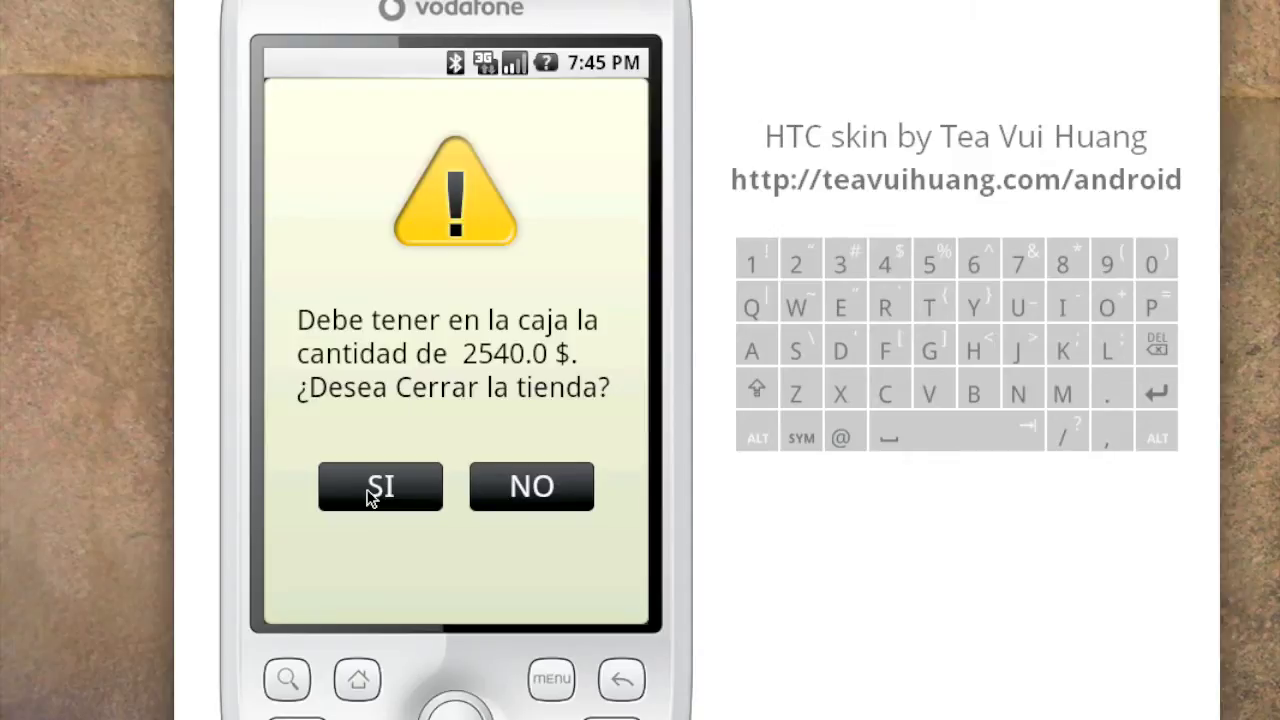